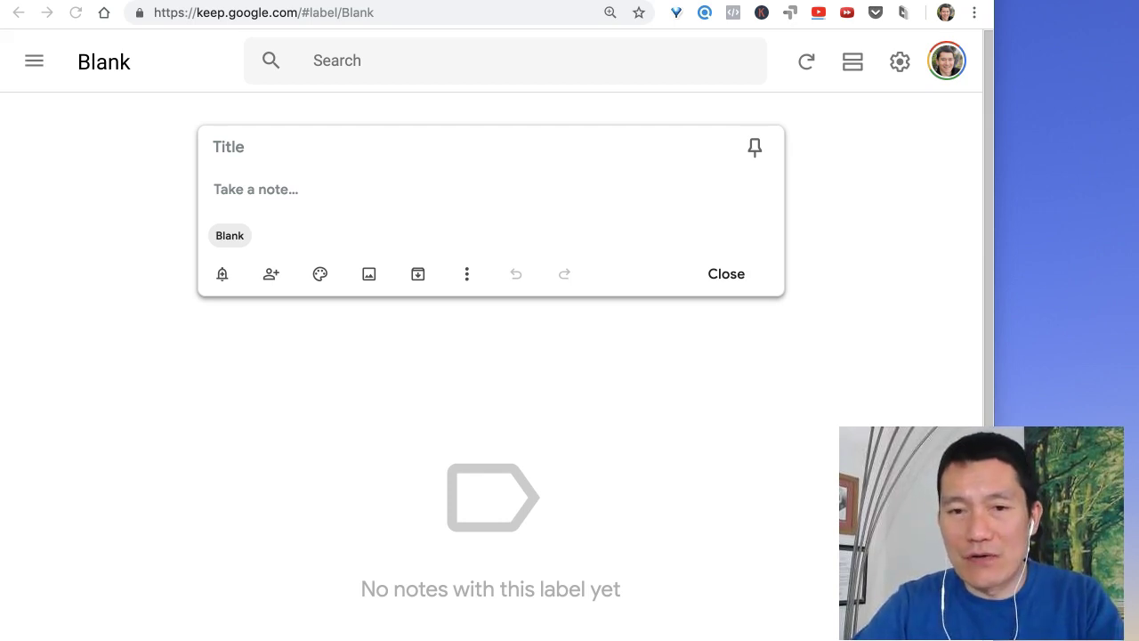
# Step: Switch from the notes to Unsplash and go to the Spirituality photo category
pyautogui.hotkey('ctrl', 'Tab')
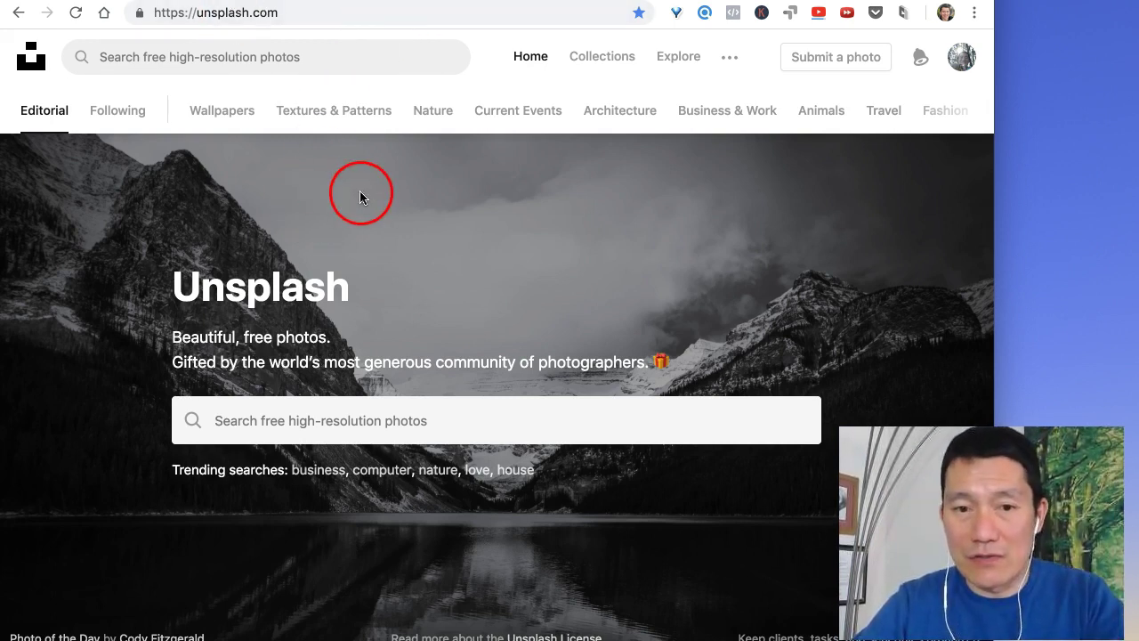
pyautogui.scroll(-1, 353, 184)
pyautogui.scroll(1, 343, 267)
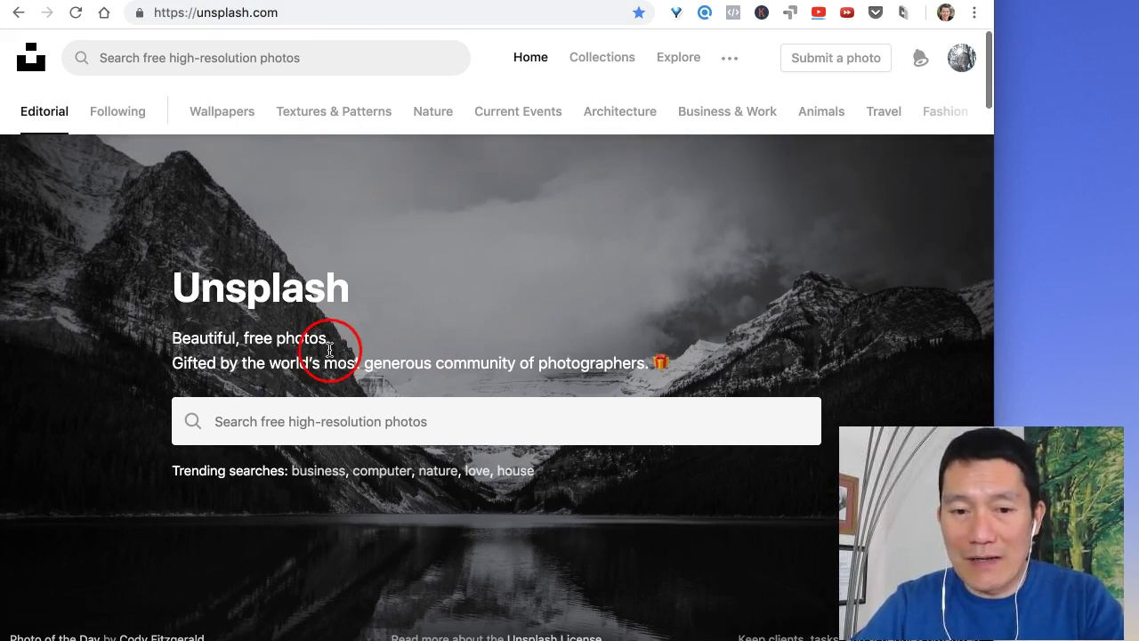
pyautogui.click(287, 423)
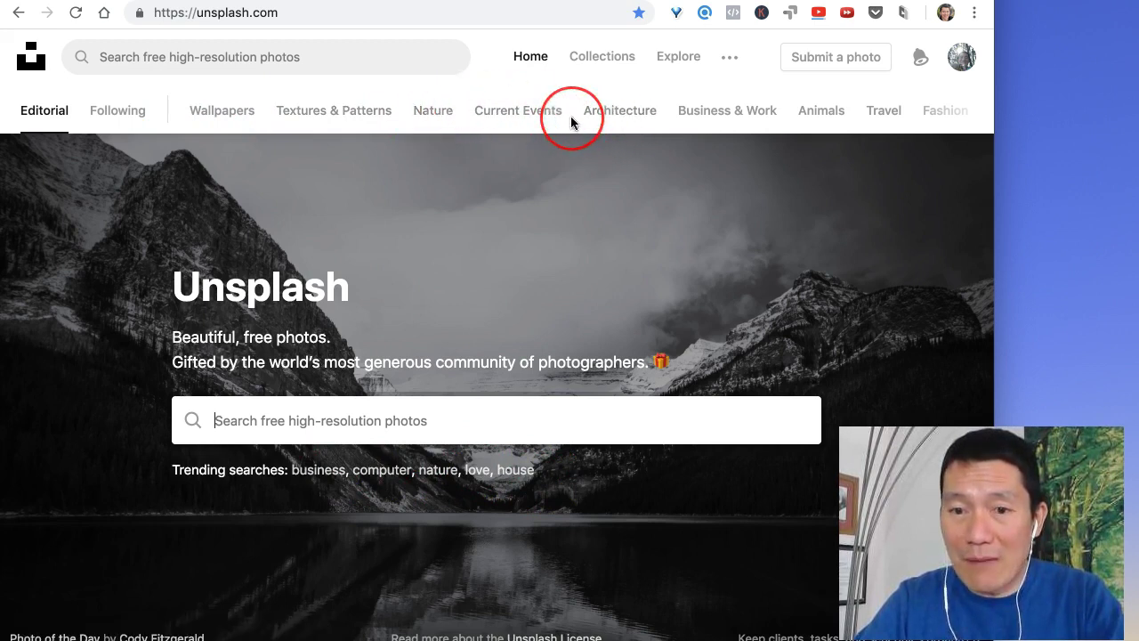
pyautogui.hscroll(5, 570, 110)
pyautogui.hscroll(-5, 571, 110)
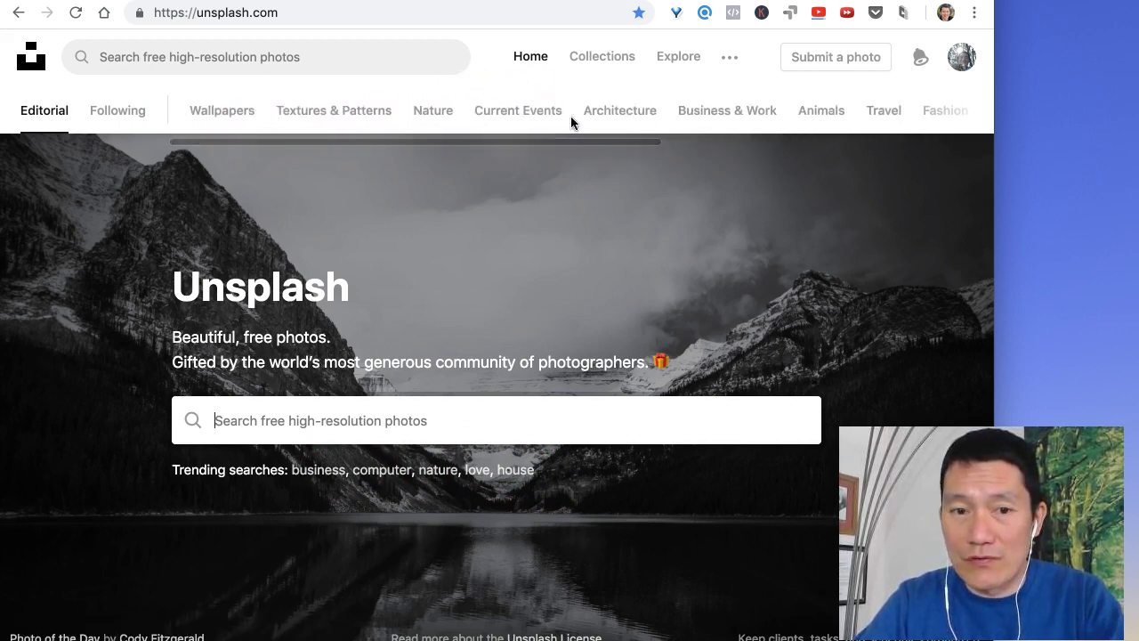
pyautogui.hscroll(4, 496, 116)
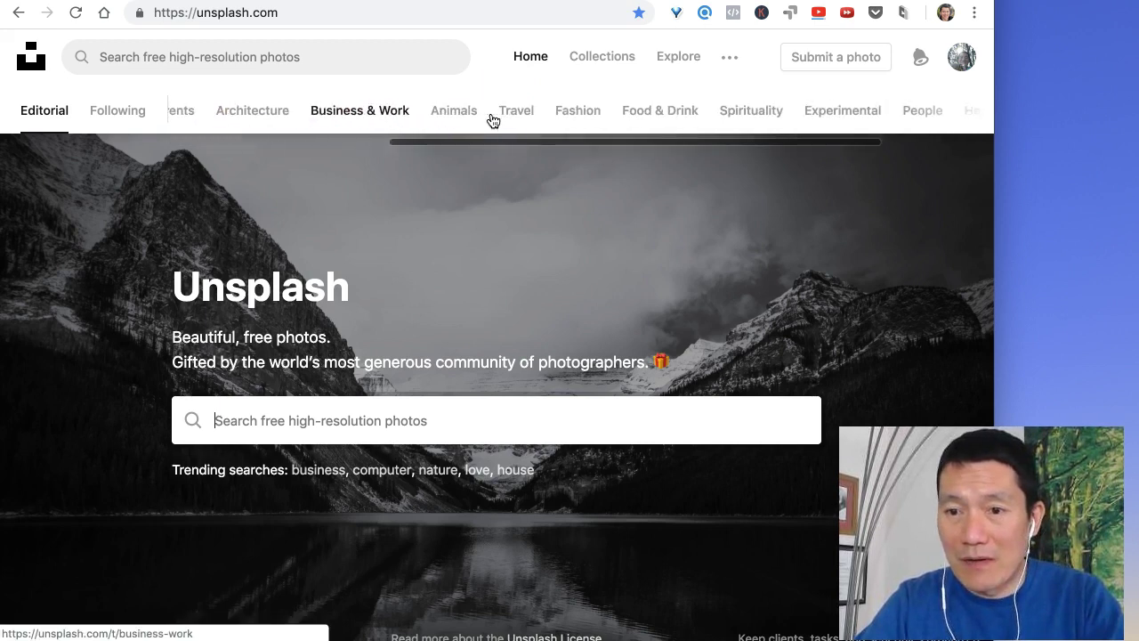
pyautogui.hscroll(3, 492, 120)
pyautogui.click(559, 119)
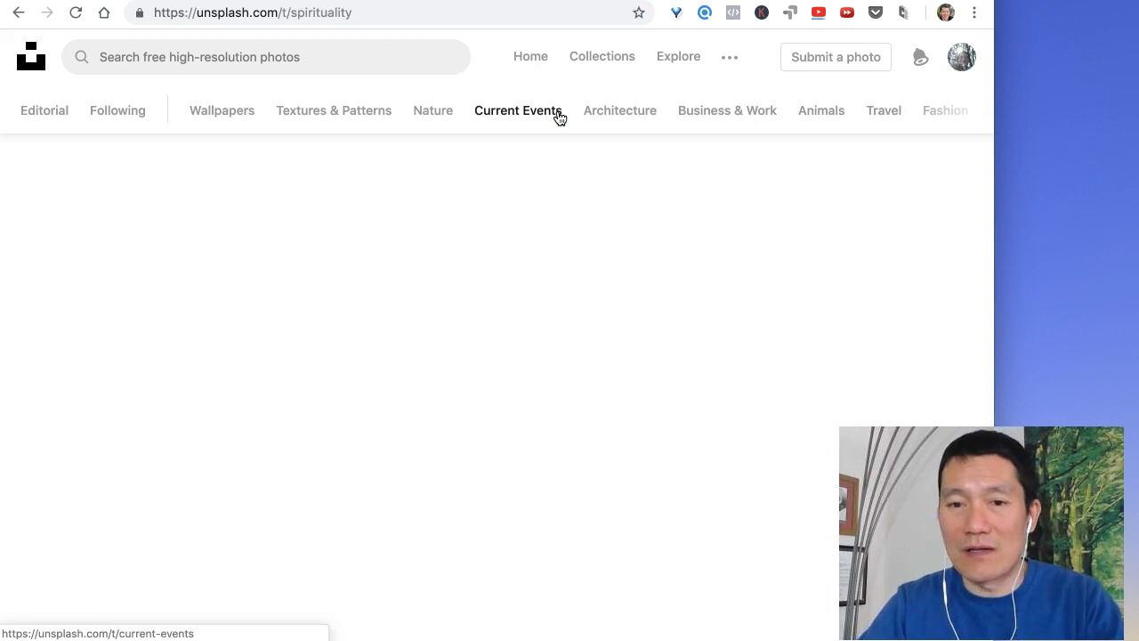
# Step: Scroll the Spirituality grid until the black-and-white portrait of a woman with closed eyes appears
pyautogui.moveTo(557, 117); pyautogui.dragTo(350, 218)
pyautogui.scroll(-3, 350, 218)
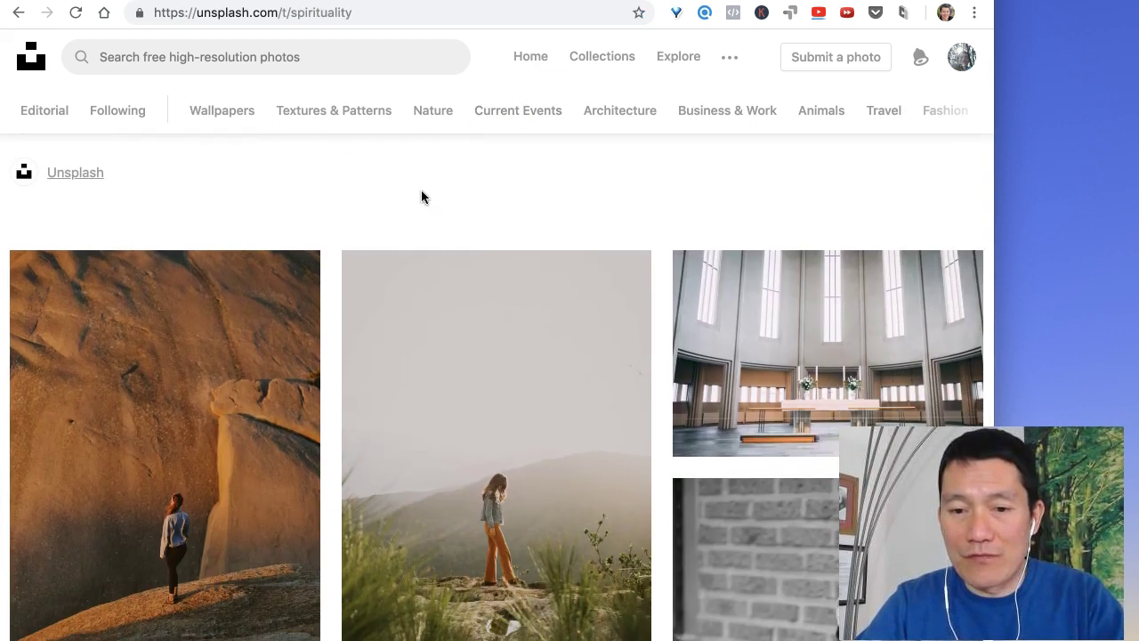
pyautogui.moveTo(603, 174); pyautogui.dragTo(654, 176)
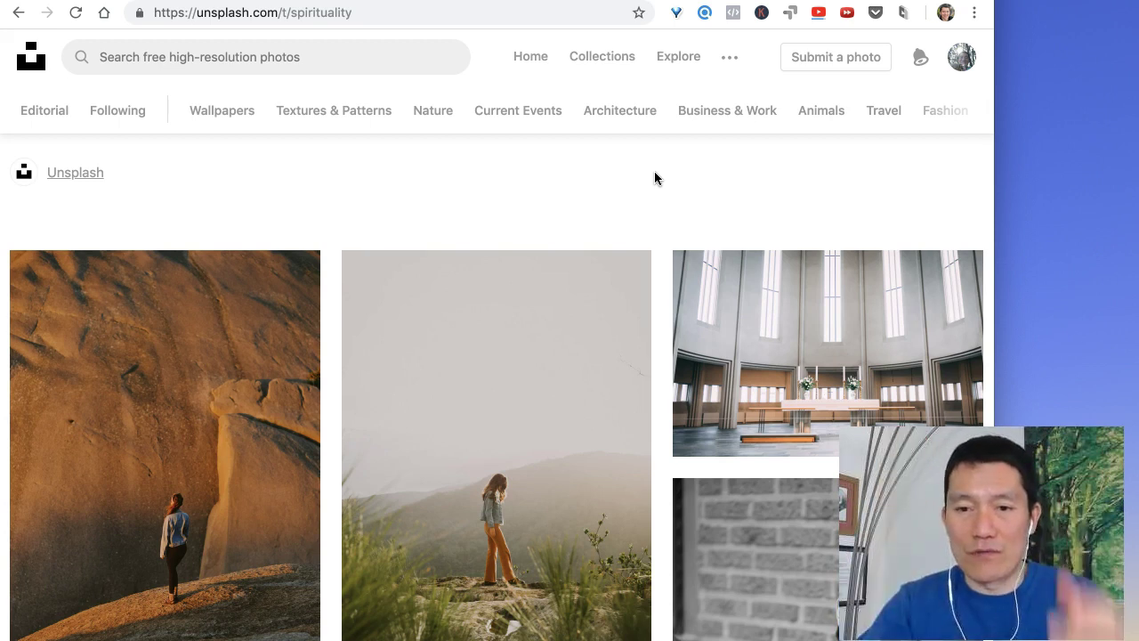
pyautogui.scroll(-2, 655, 178)
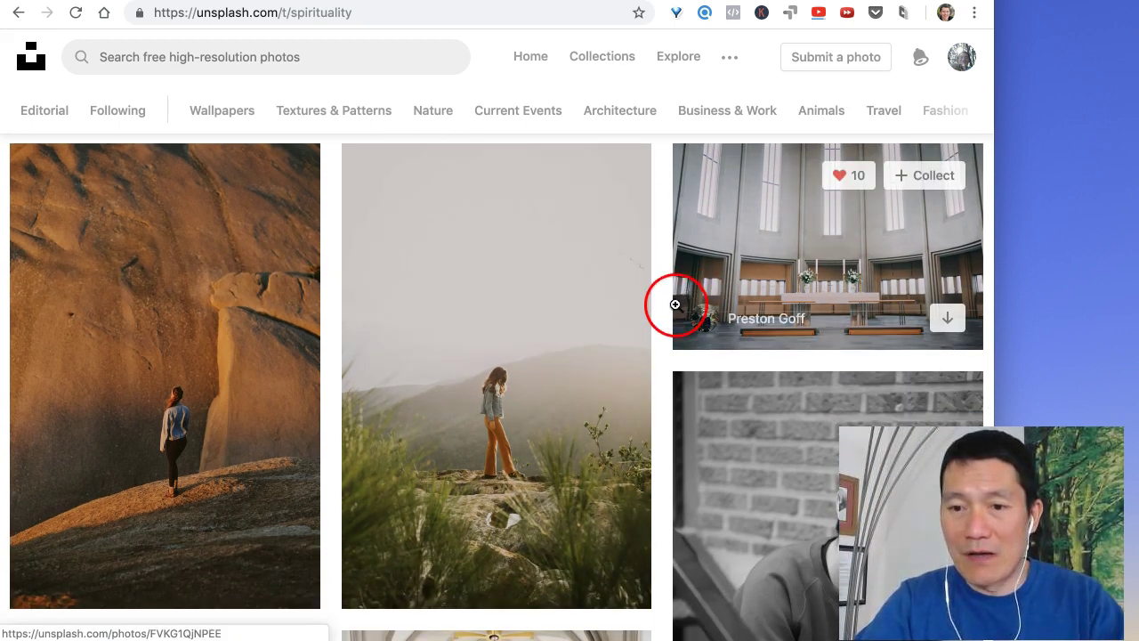
pyautogui.scroll(1, 657, 277)
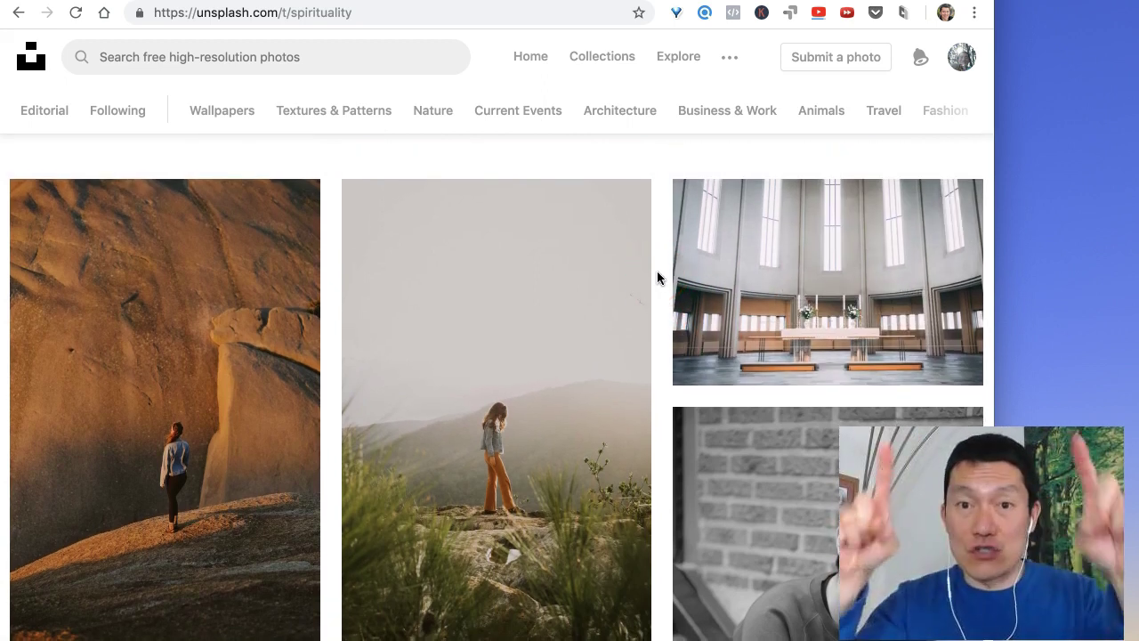
pyautogui.scroll(-1, 627, 231)
pyautogui.scroll(2, 603, 280)
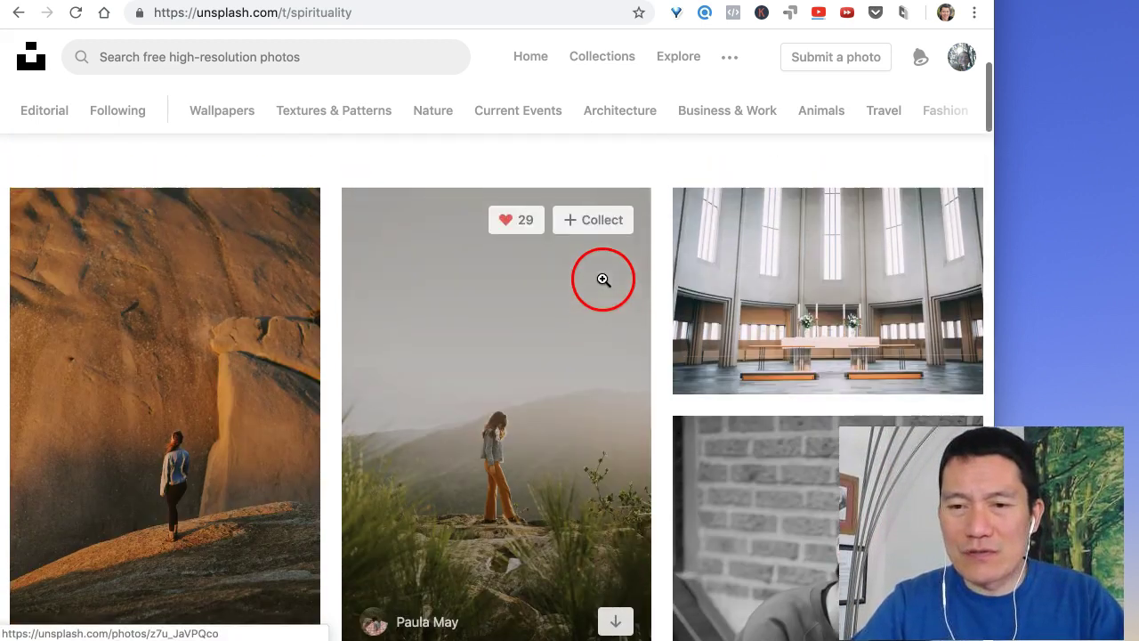
pyautogui.scroll(-3, 659, 330)
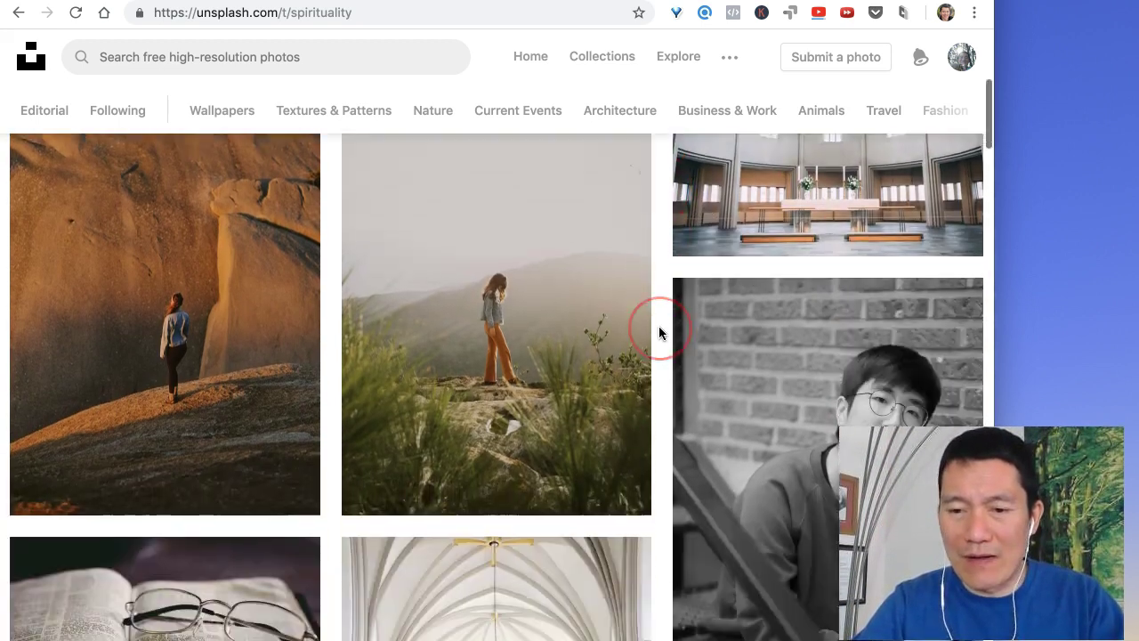
pyautogui.scroll(-2, 659, 329)
pyautogui.scroll(4, 660, 329)
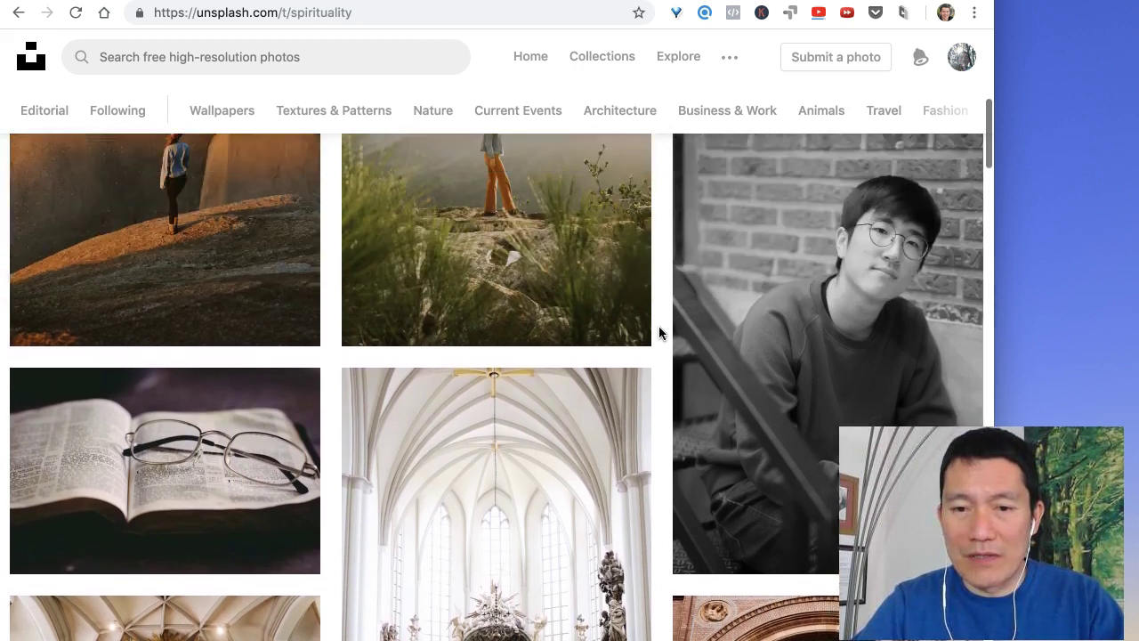
pyautogui.scroll(1, 659, 332)
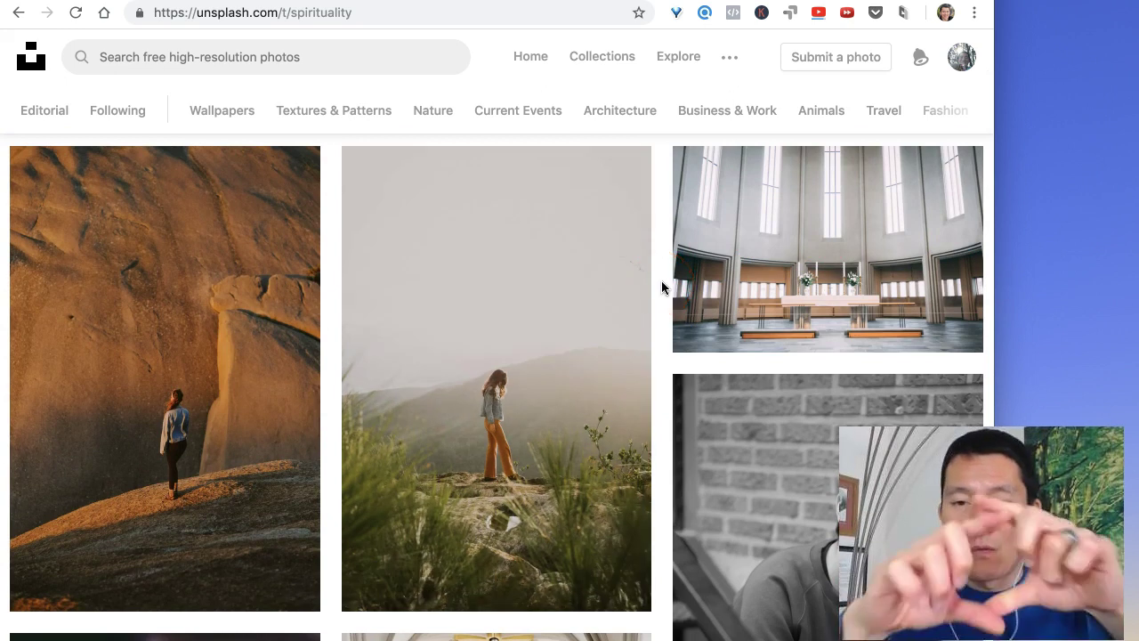
pyautogui.scroll(-5, 654, 252)
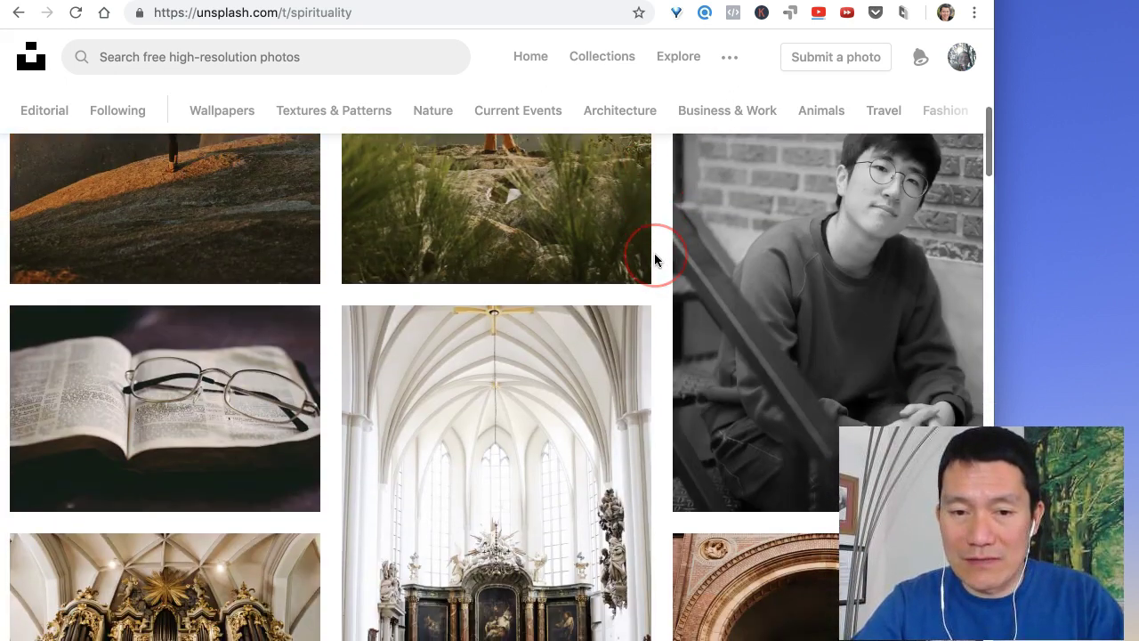
pyautogui.scroll(4, 655, 254)
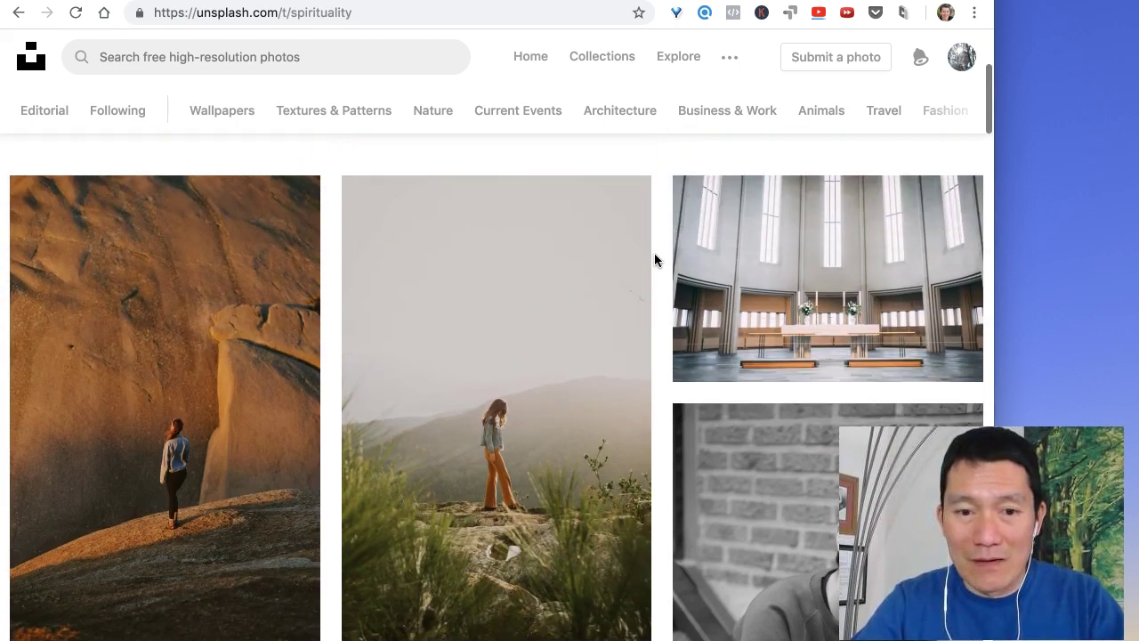
pyautogui.scroll(-5, 654, 259)
pyautogui.scroll(-3, 655, 255)
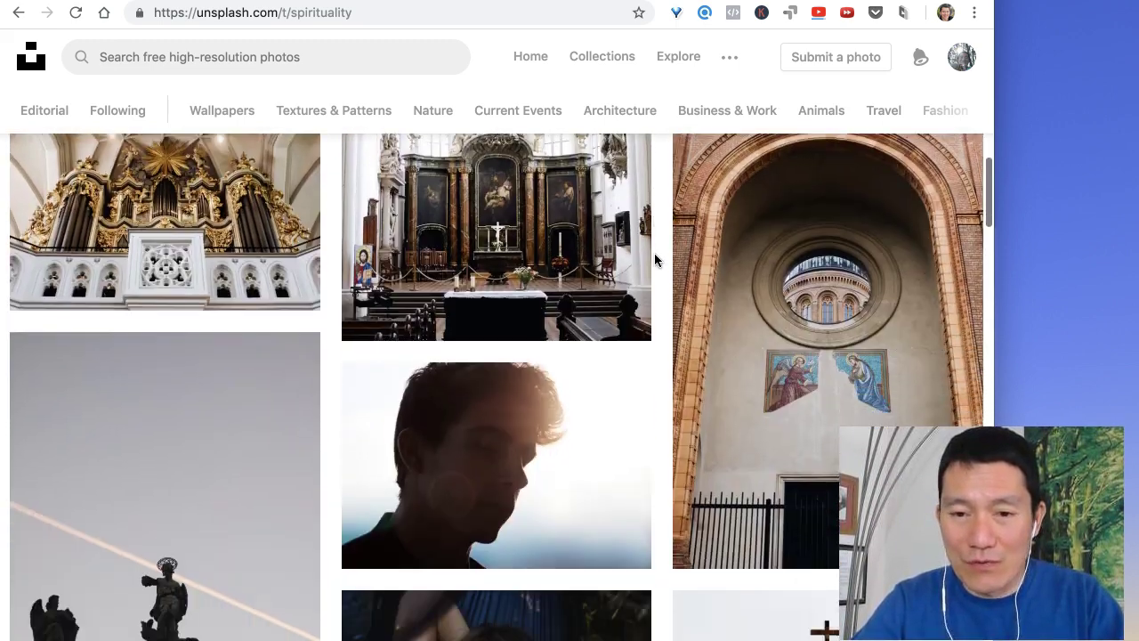
pyautogui.scroll(-5, 654, 258)
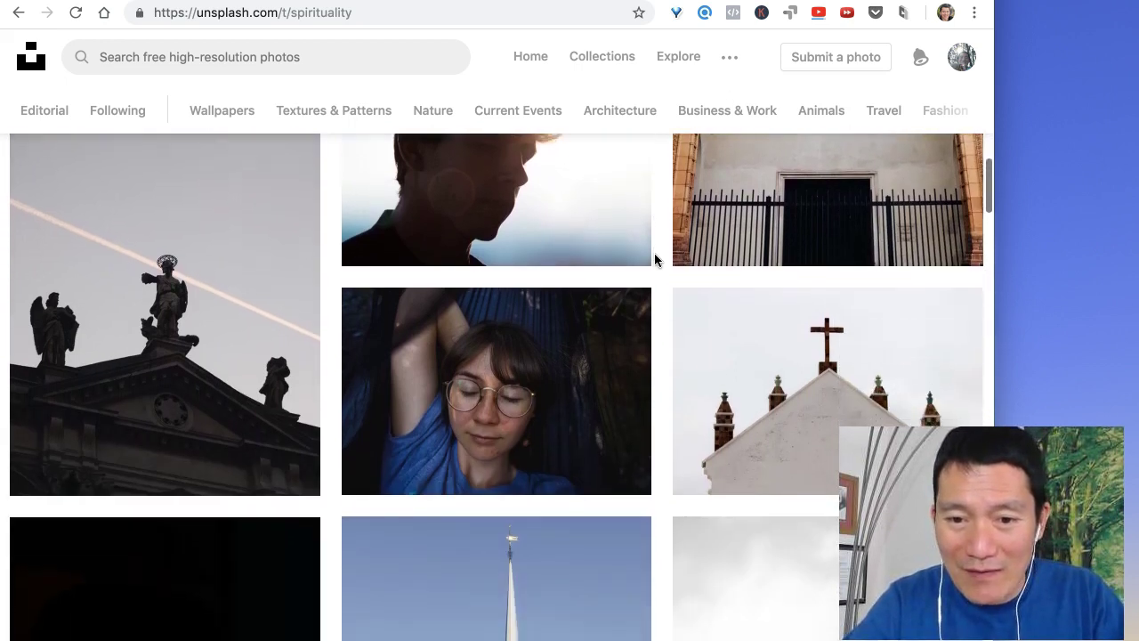
pyautogui.scroll(-2, 654, 259)
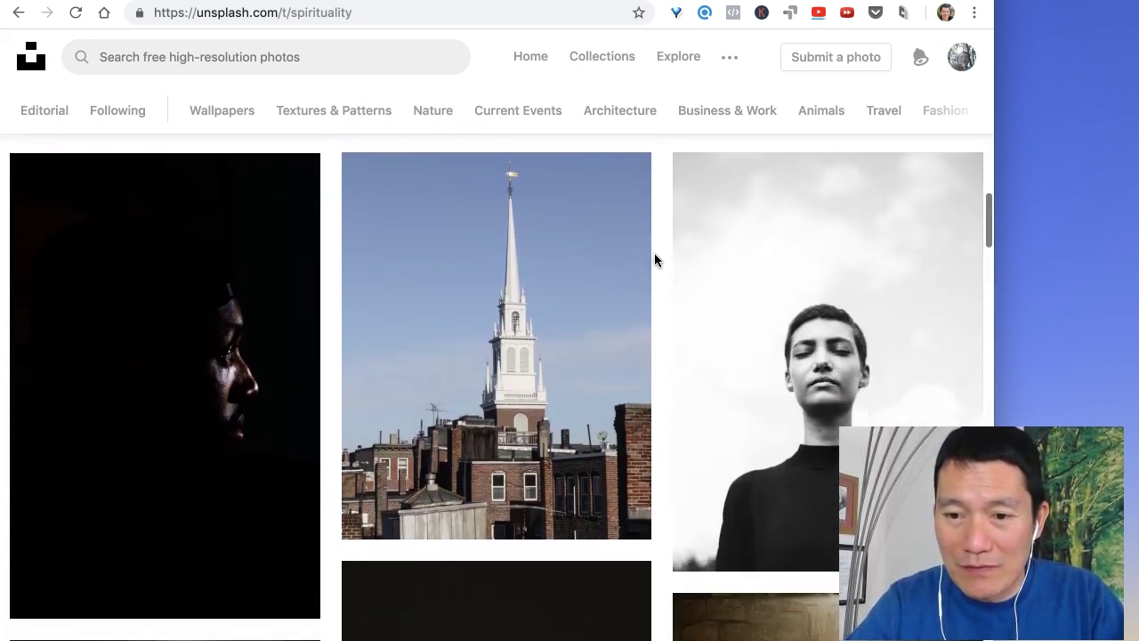
pyautogui.scroll(1, 654, 259)
pyautogui.scroll(-1, 654, 257)
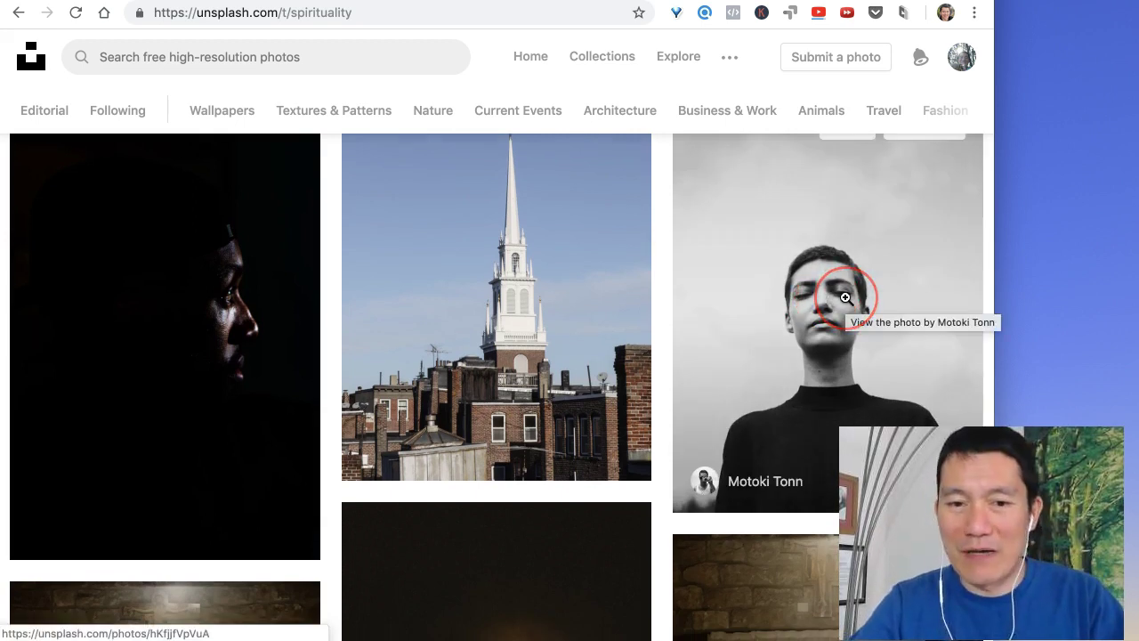
pyautogui.scroll(1, 845, 298)
pyautogui.scroll(-1, 801, 294)
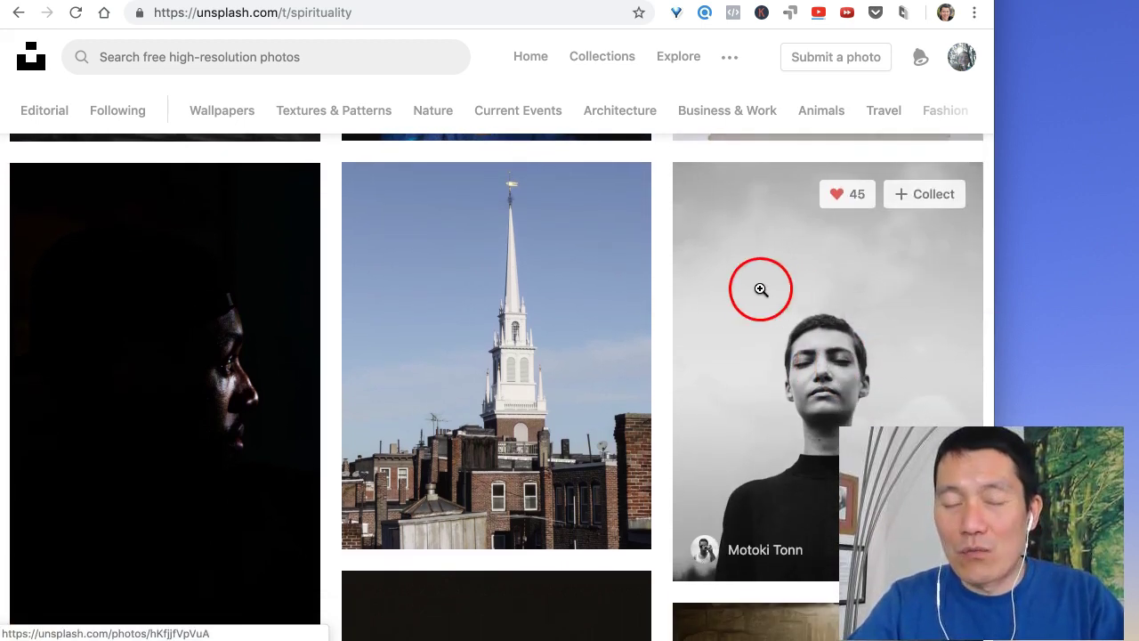
pyautogui.scroll(-2, 791, 290)
pyautogui.scroll(1, 789, 290)
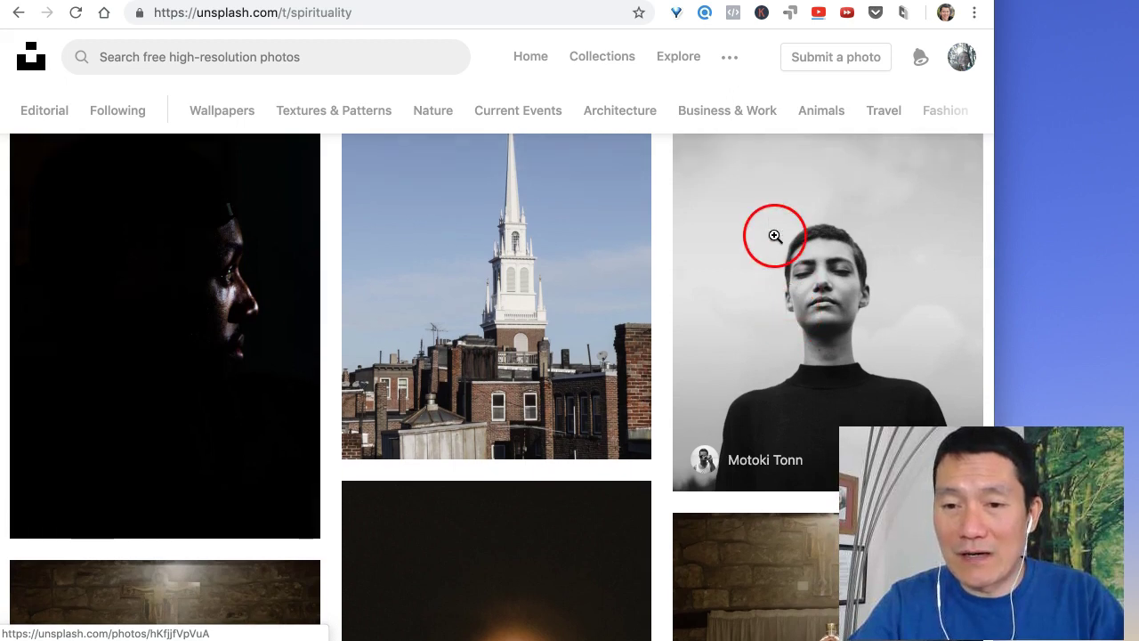
# Step: Download the black-and-white woman's portrait as a JPG to the desktop, selecting its photo credit
pyautogui.click(775, 237)
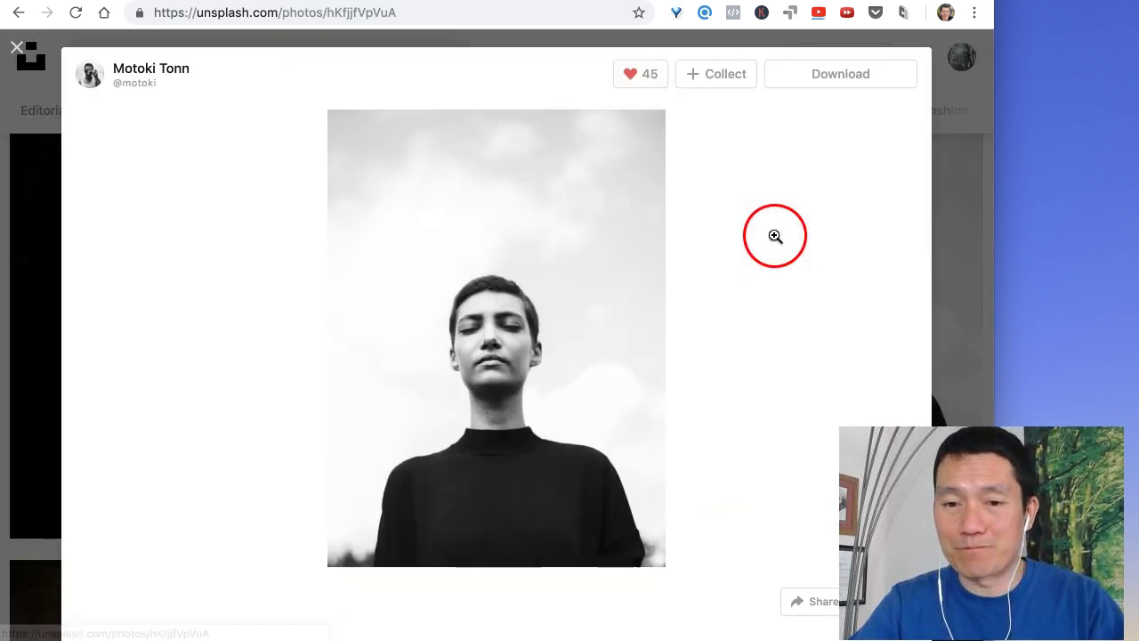
pyautogui.click(841, 74)
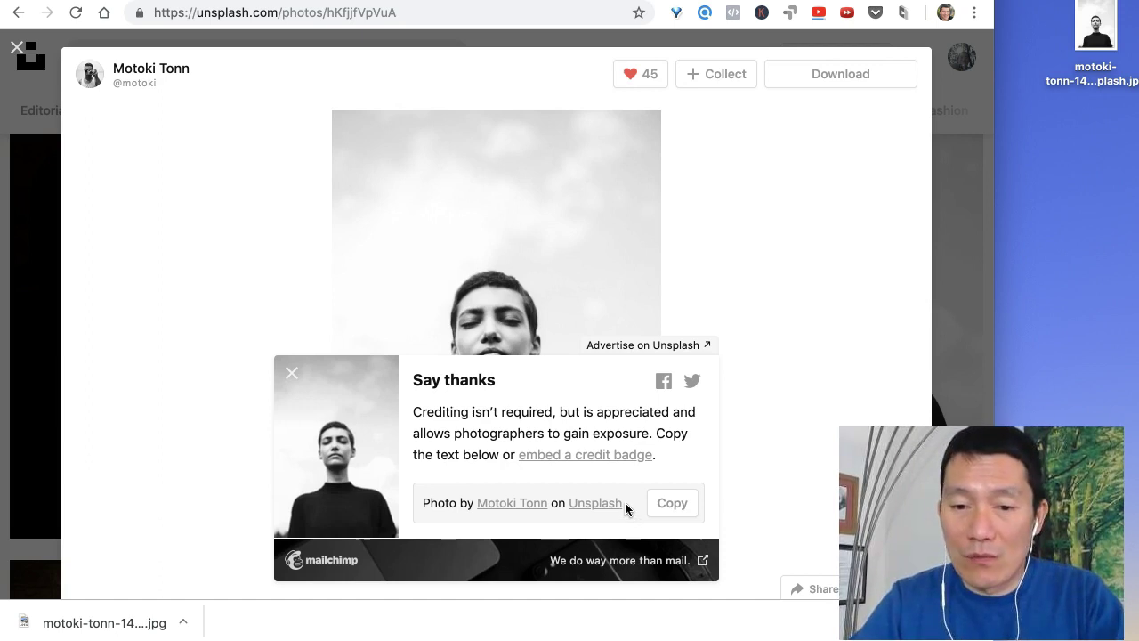
pyautogui.moveTo(625, 504); pyautogui.dragTo(423, 501)
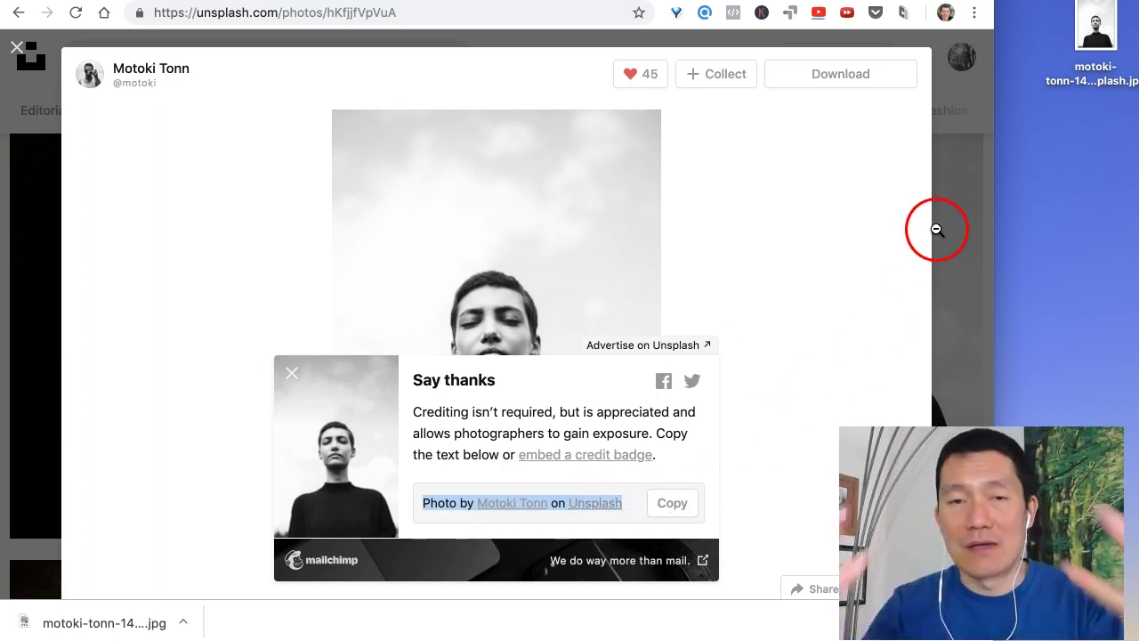
pyautogui.moveTo(1094, 31); pyautogui.dragTo(1080, 78)
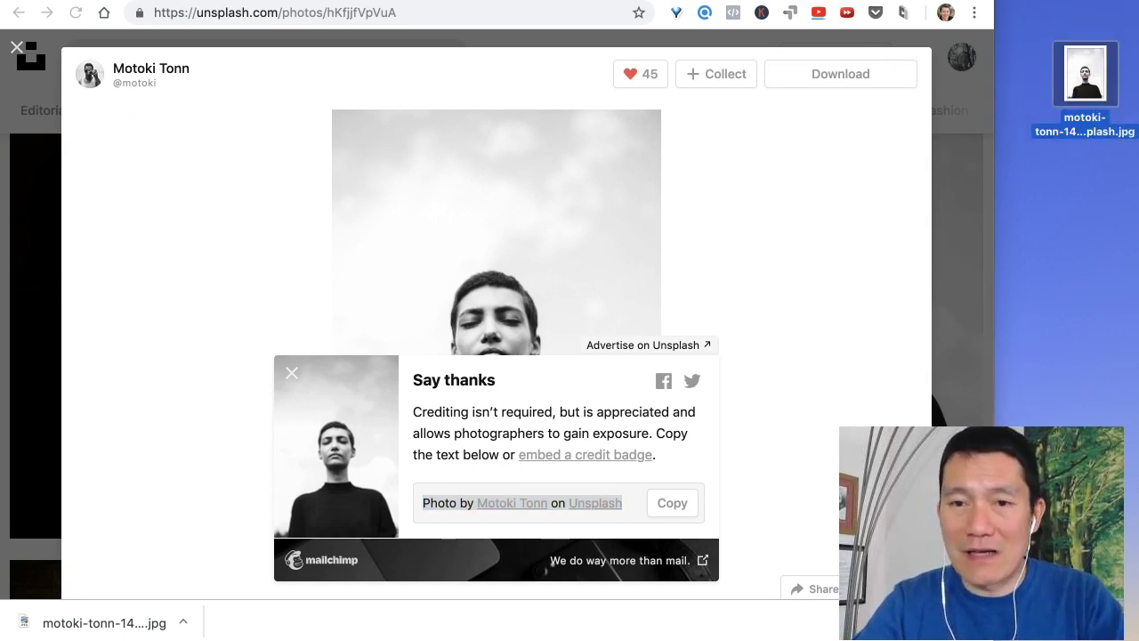
# Step: From Canva's home page, create a blank 1080 × 1080 px Instagram Post design
pyautogui.hotkey('ctrl', 'Tab')
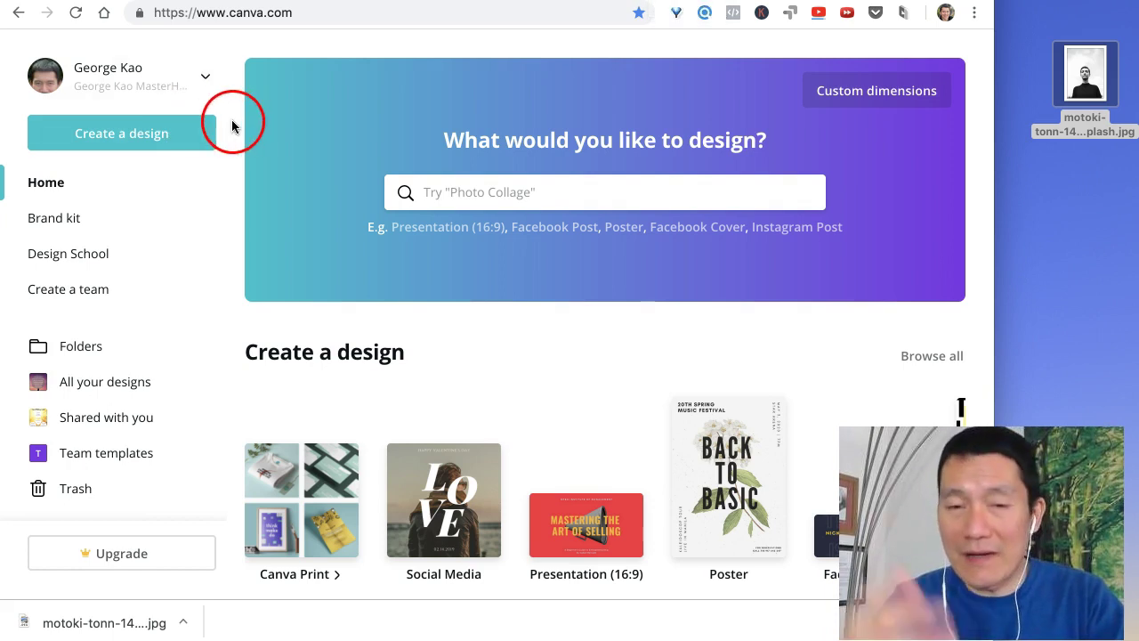
pyautogui.click(150, 133)
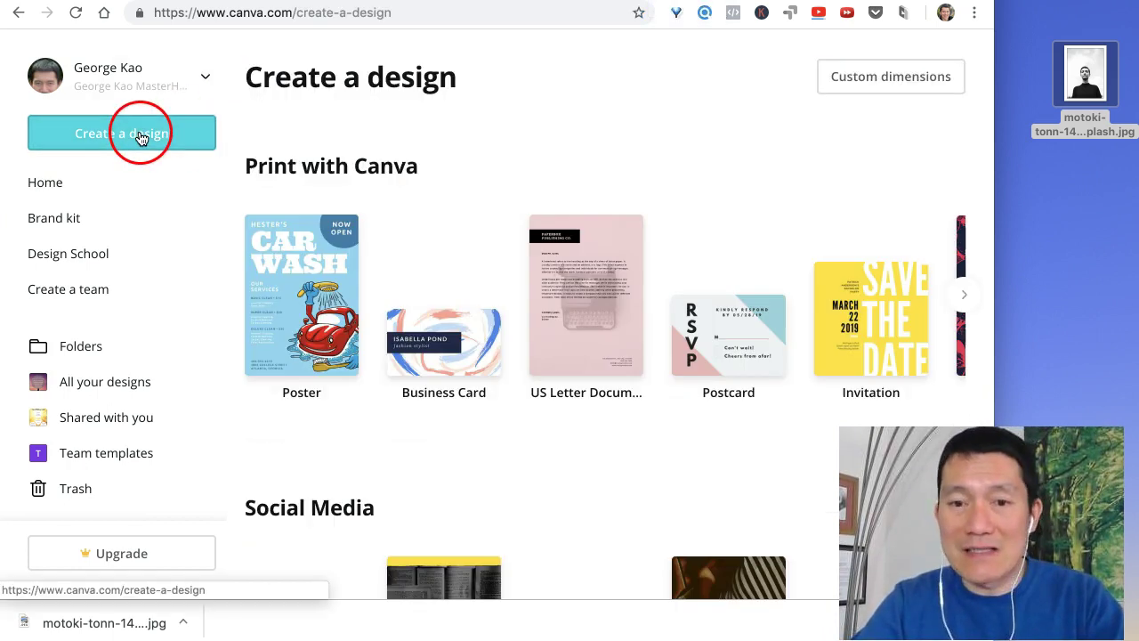
pyautogui.scroll(-5, 416, 221)
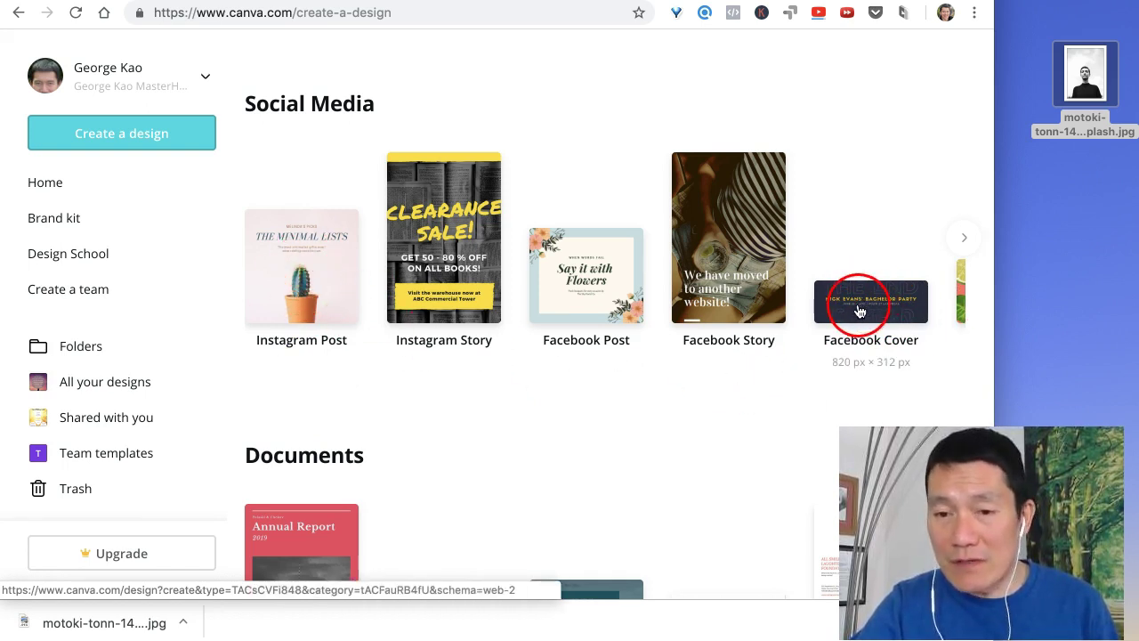
pyautogui.click(291, 269)
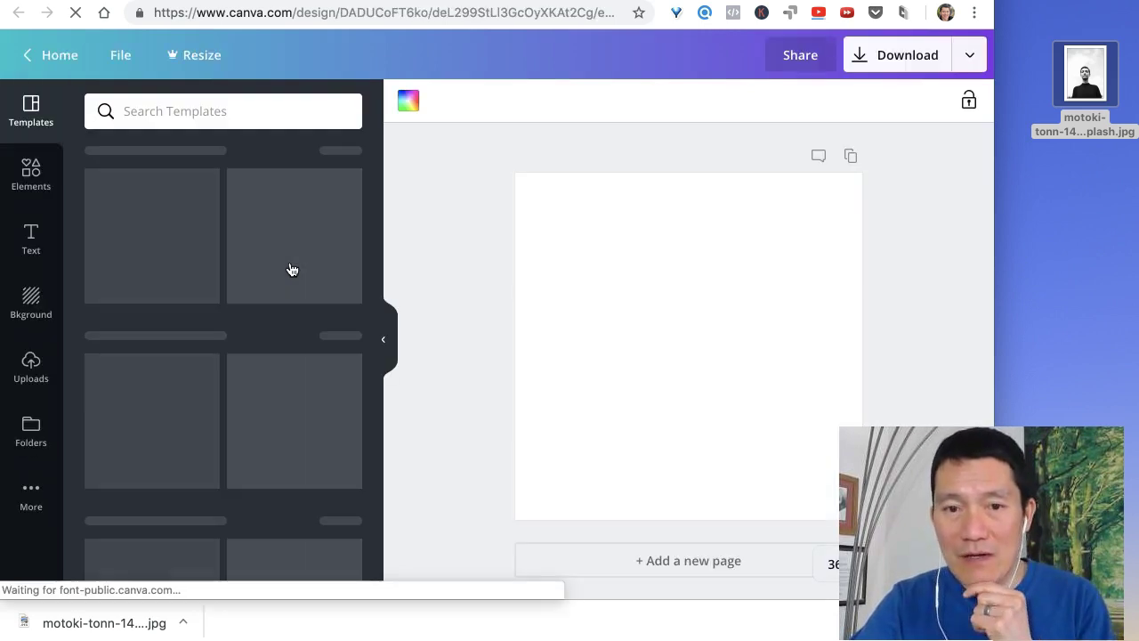
# Step: Upload the black-and-white portrait JPG from the Desktop into Canva's Uploads library
pyautogui.moveTo(1084, 86); pyautogui.dragTo(1065, 135)
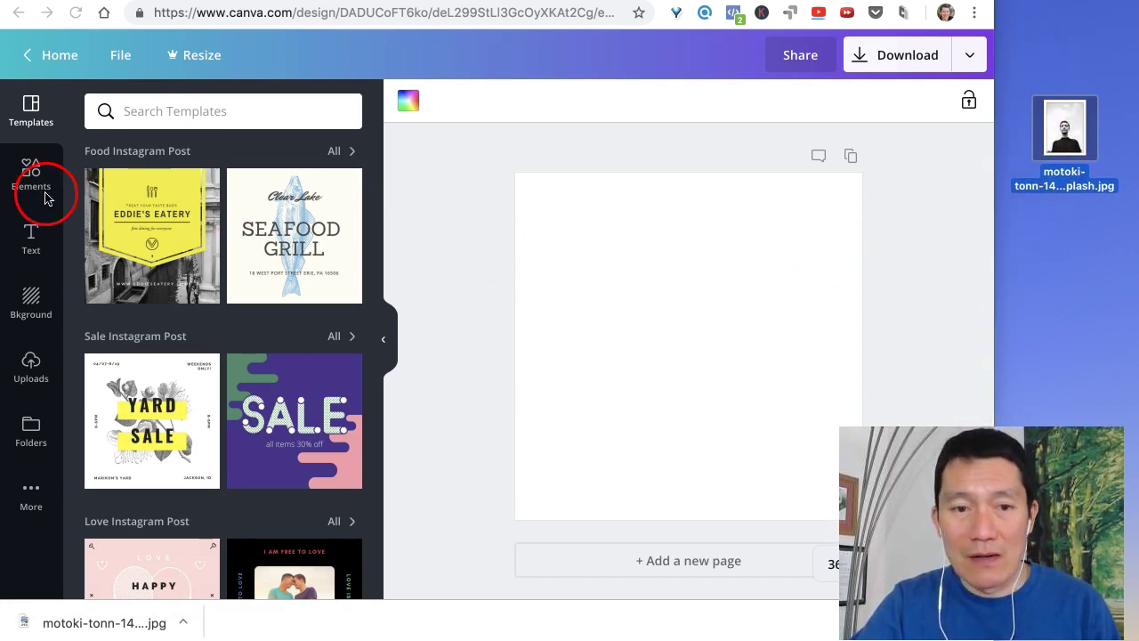
pyautogui.click(32, 370)
pyautogui.click(24, 369)
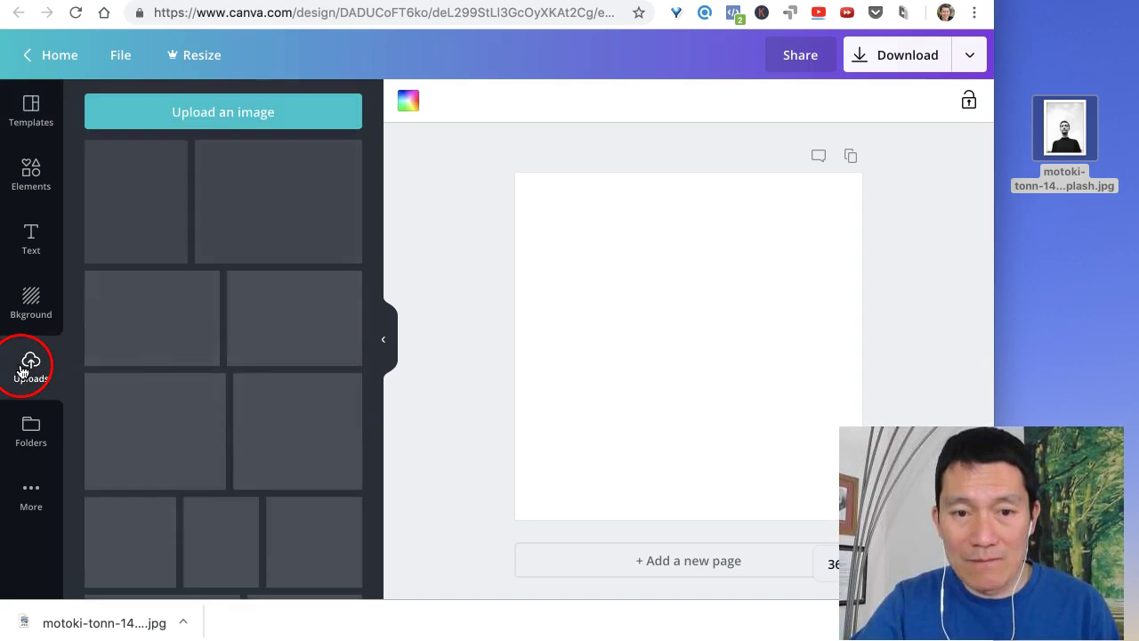
pyautogui.click(250, 112)
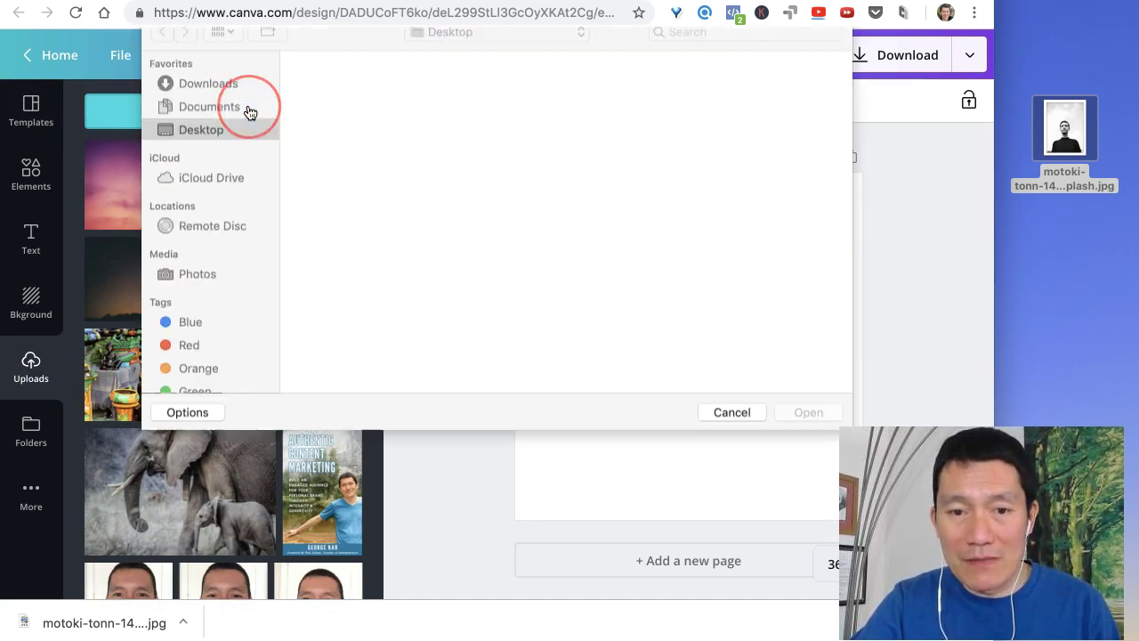
pyautogui.doubleClick(437, 155)
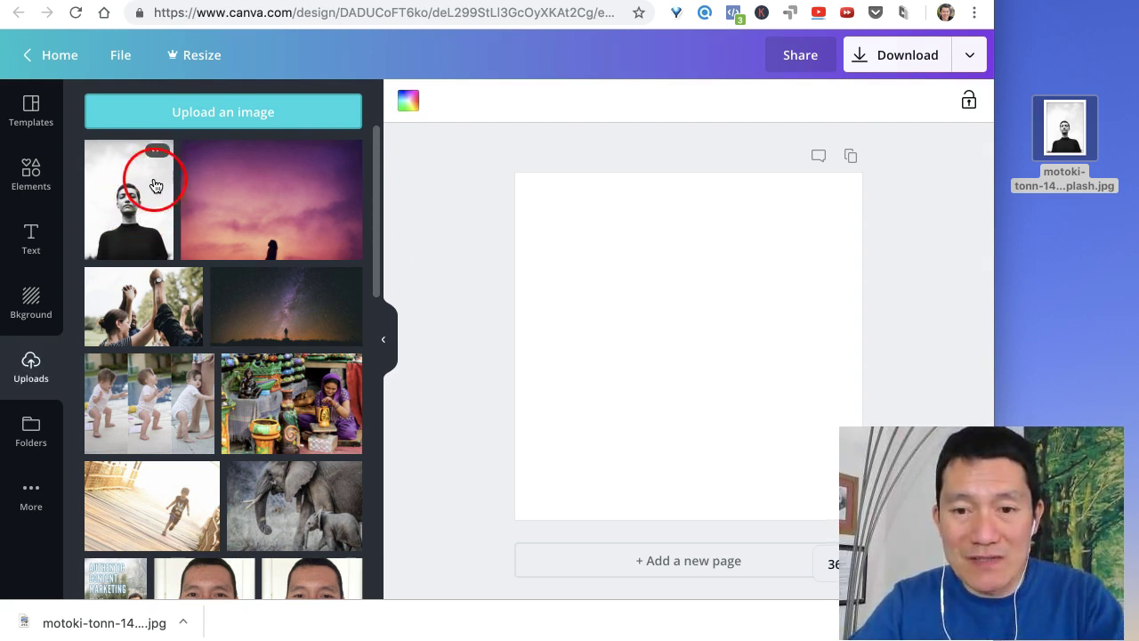
# Step: Place the uploaded portrait on the page and stretch its edges to cover the whole square
pyautogui.click(135, 203)
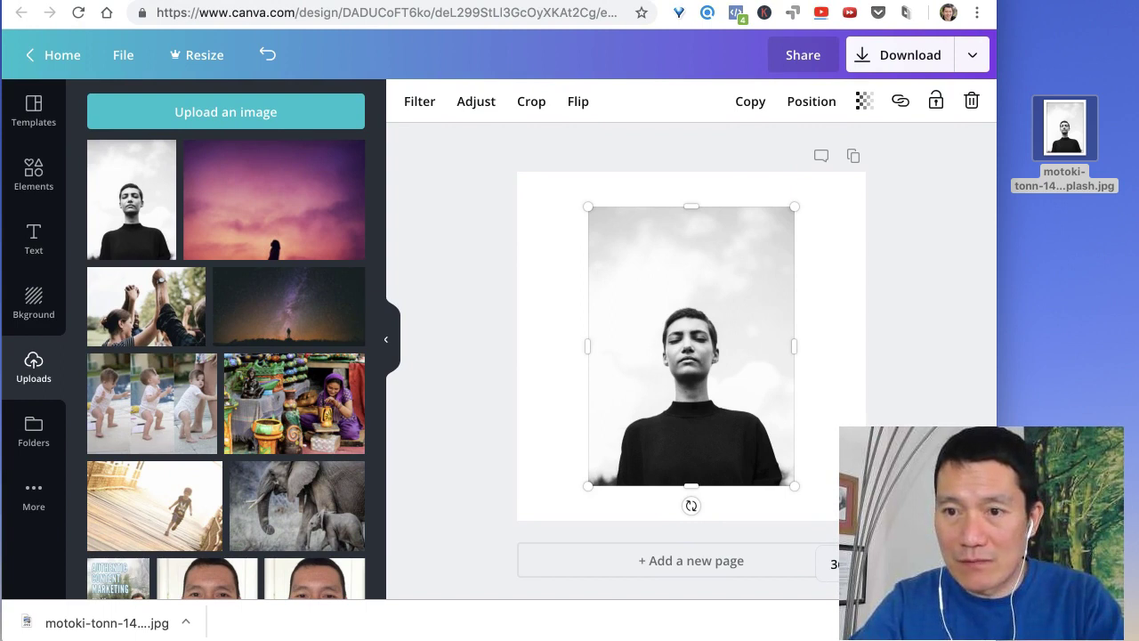
pyautogui.moveTo(996, 1); pyautogui.dragTo(904, 7)
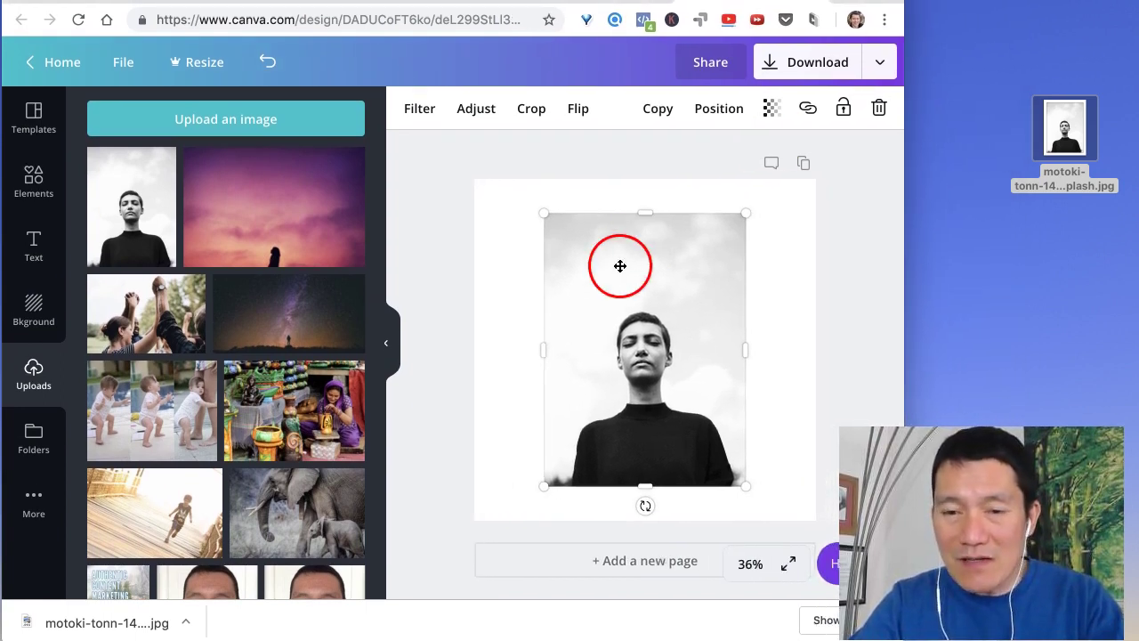
pyautogui.moveTo(582, 259); pyautogui.dragTo(614, 277)
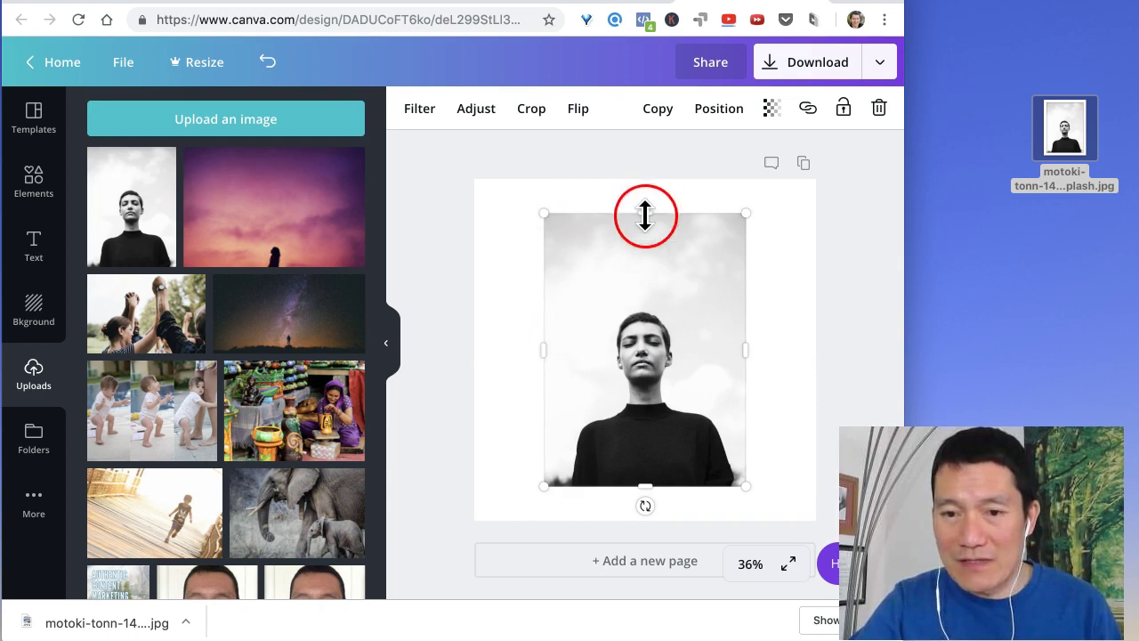
pyautogui.moveTo(542, 351); pyautogui.dragTo(471, 350)
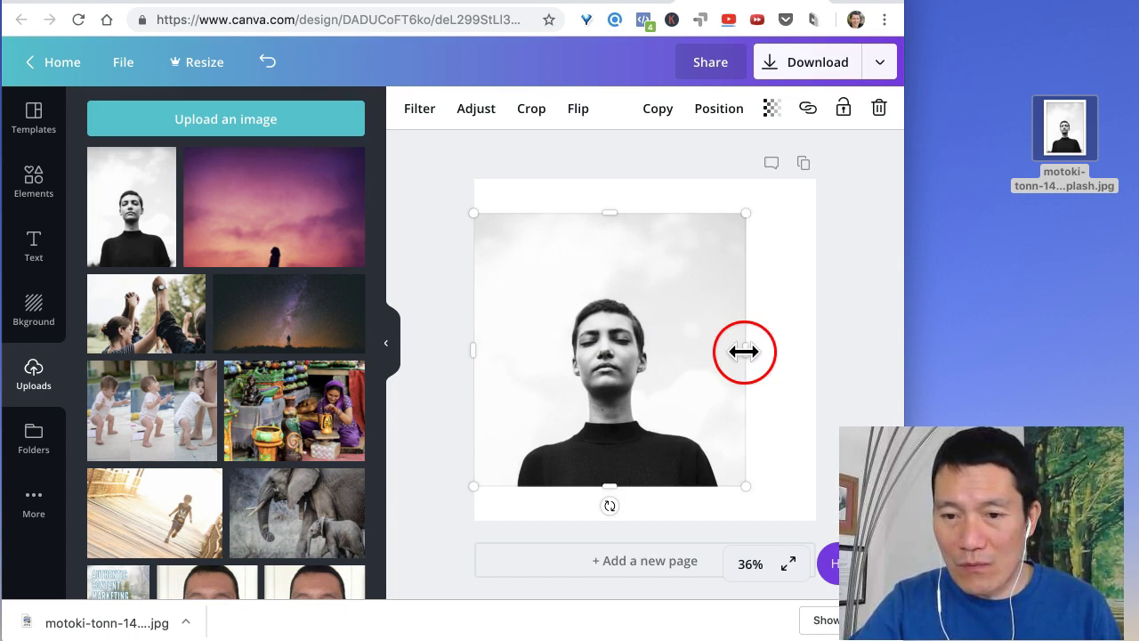
pyautogui.moveTo(746, 351); pyautogui.dragTo(816, 361)
pyautogui.moveTo(717, 276); pyautogui.dragTo(716, 276)
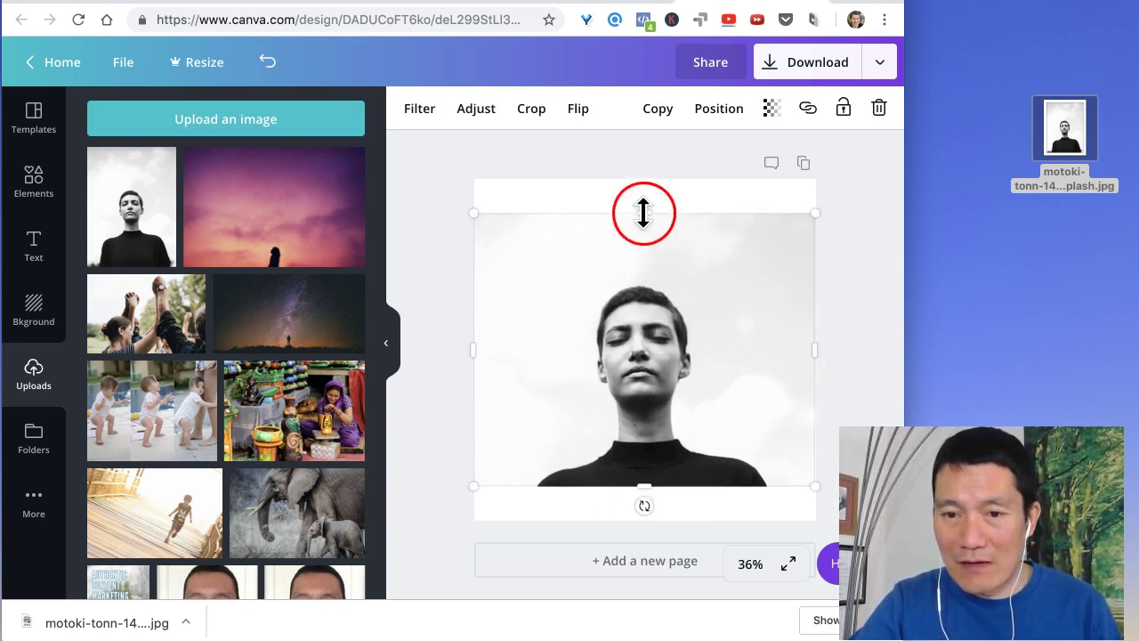
pyautogui.moveTo(643, 213); pyautogui.dragTo(640, 177)
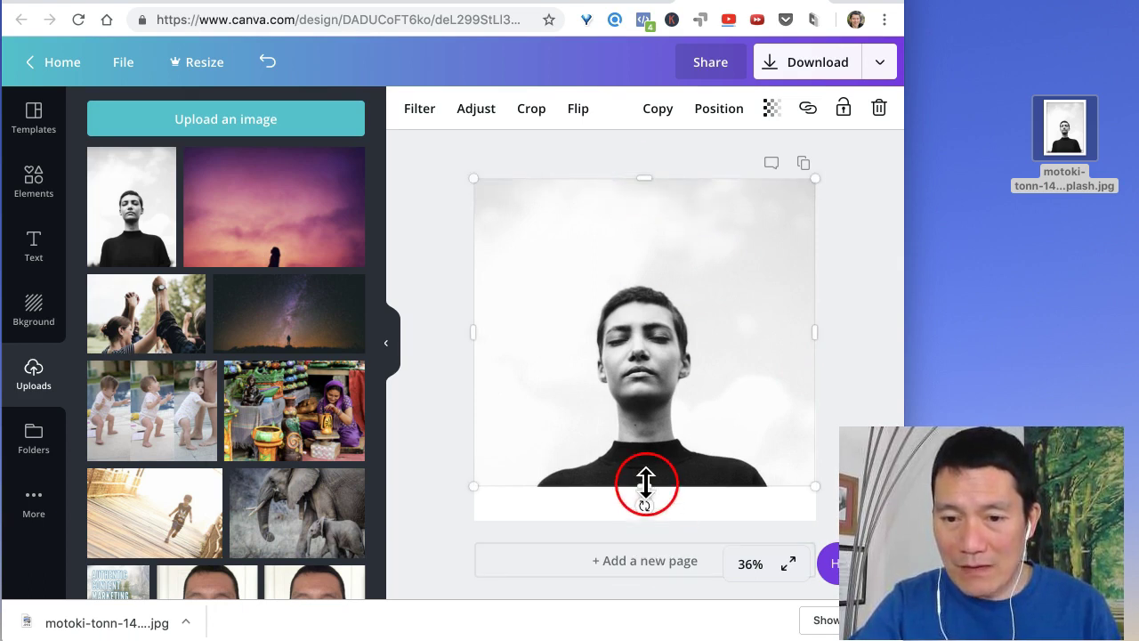
pyautogui.moveTo(646, 486); pyautogui.dragTo(643, 520)
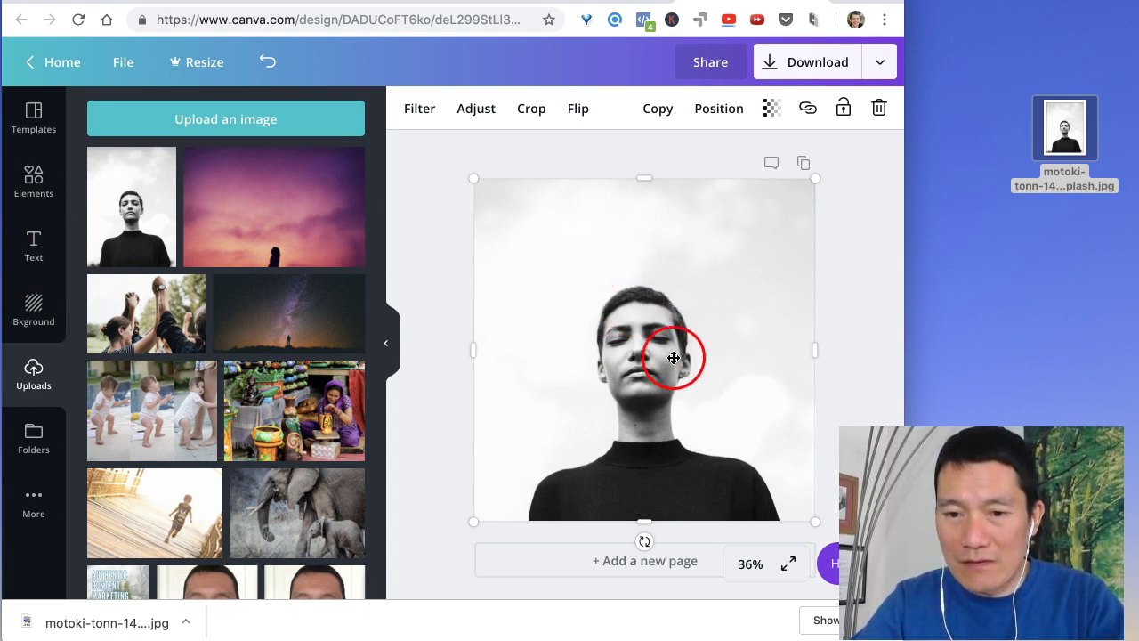
pyautogui.click(32, 259)
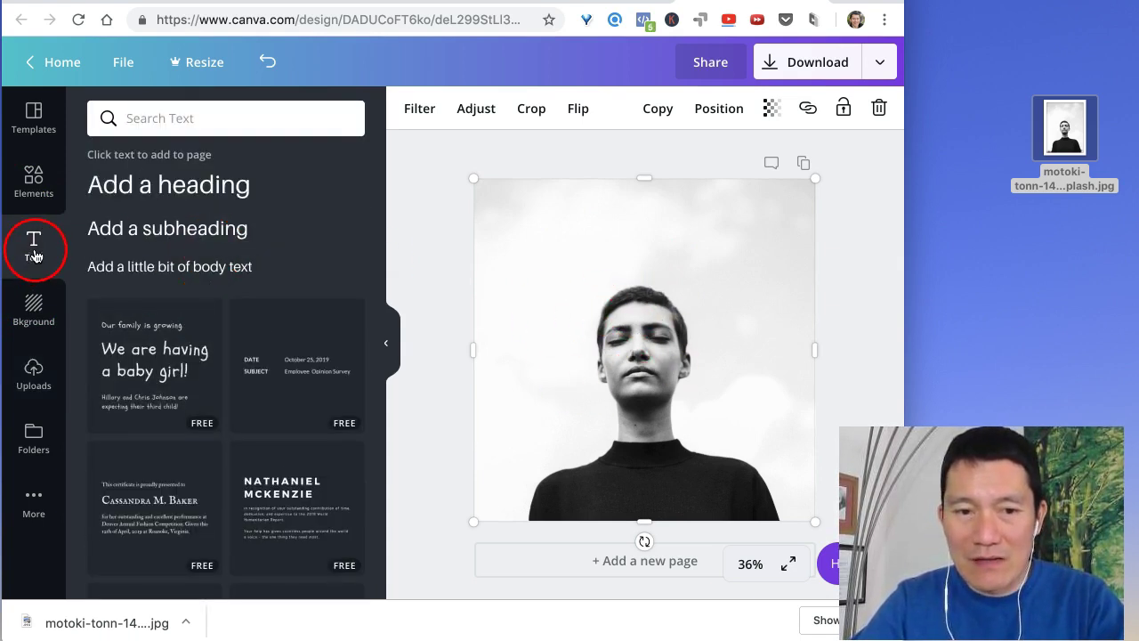
# Step: Add a heading and replace its text with 'Work daily on your purpose. Keep returning to your focus again and again.'
pyautogui.click(189, 191)
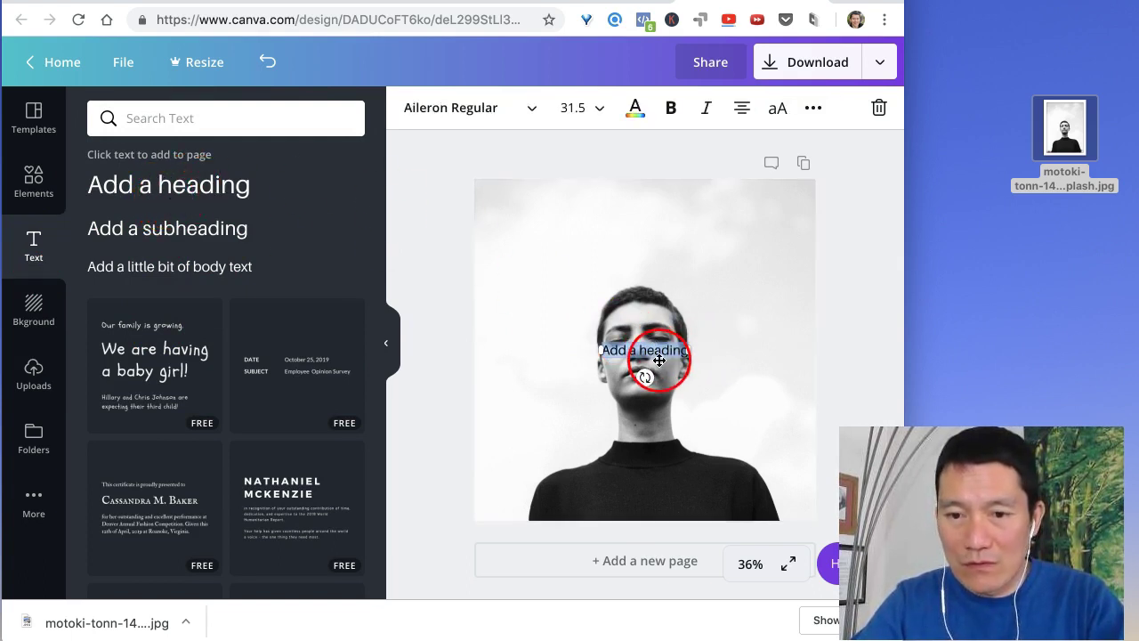
pyautogui.press('BackSpace')
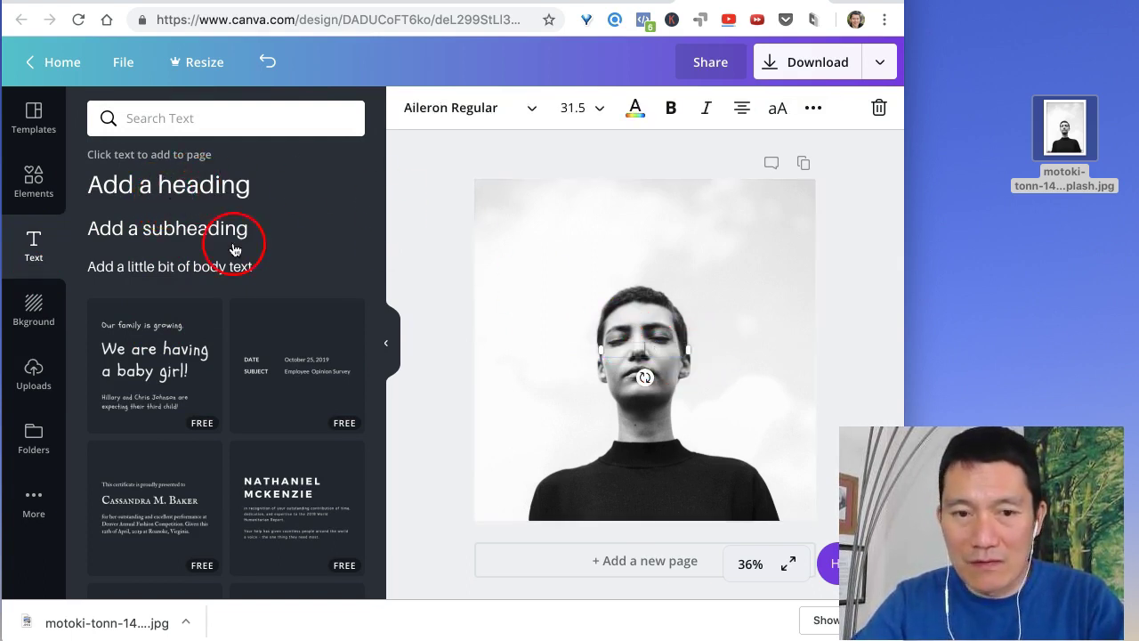
pyautogui.click(149, 196)
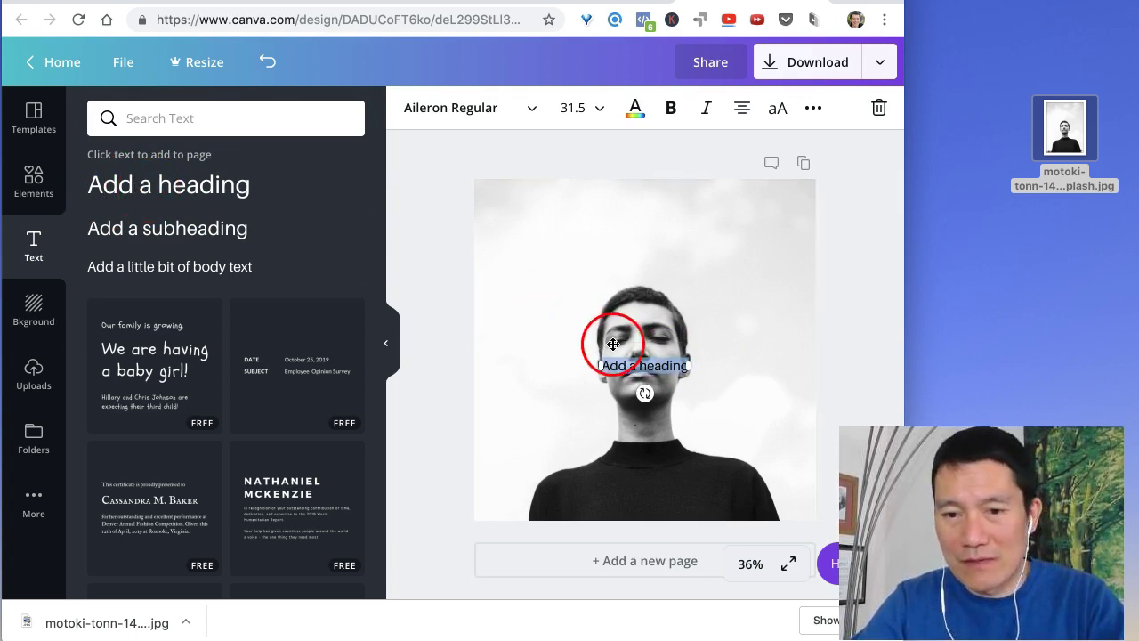
pyautogui.doubleClick(630, 359)
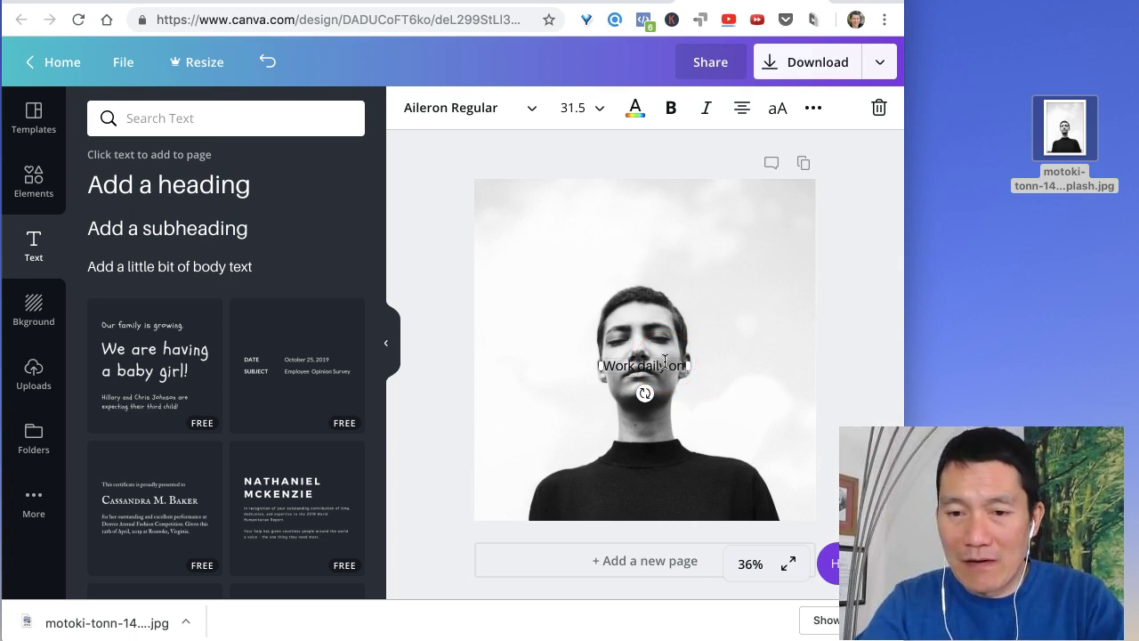
pyautogui.write('your purpose.')
pyautogui.press('Return')
pyautogui.write('Ke')
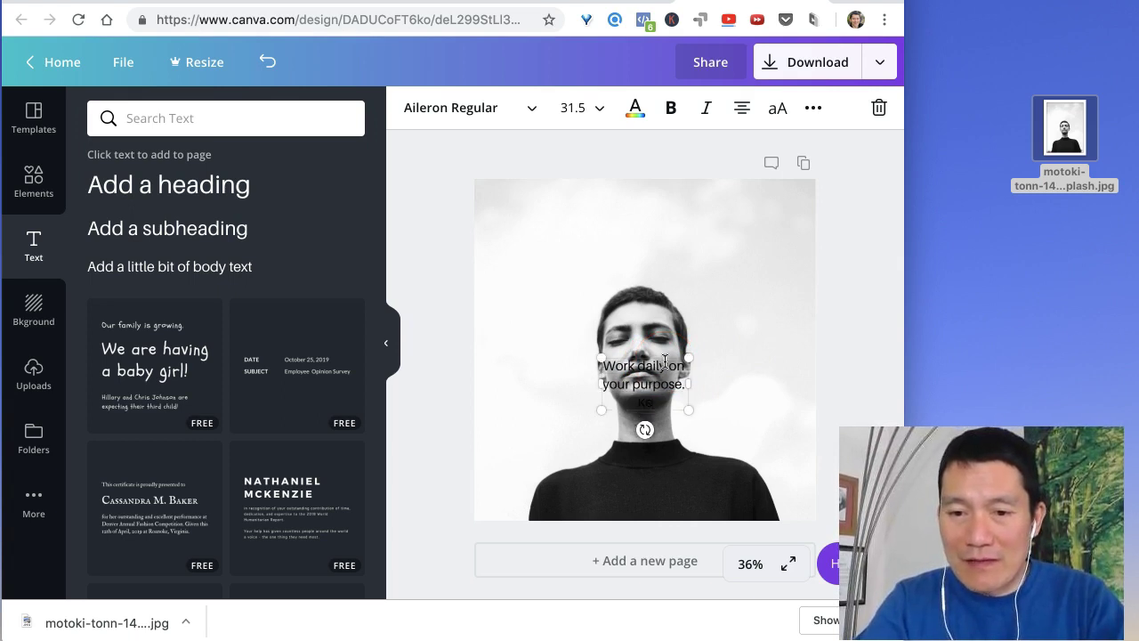
pyautogui.write('ep returning to your')
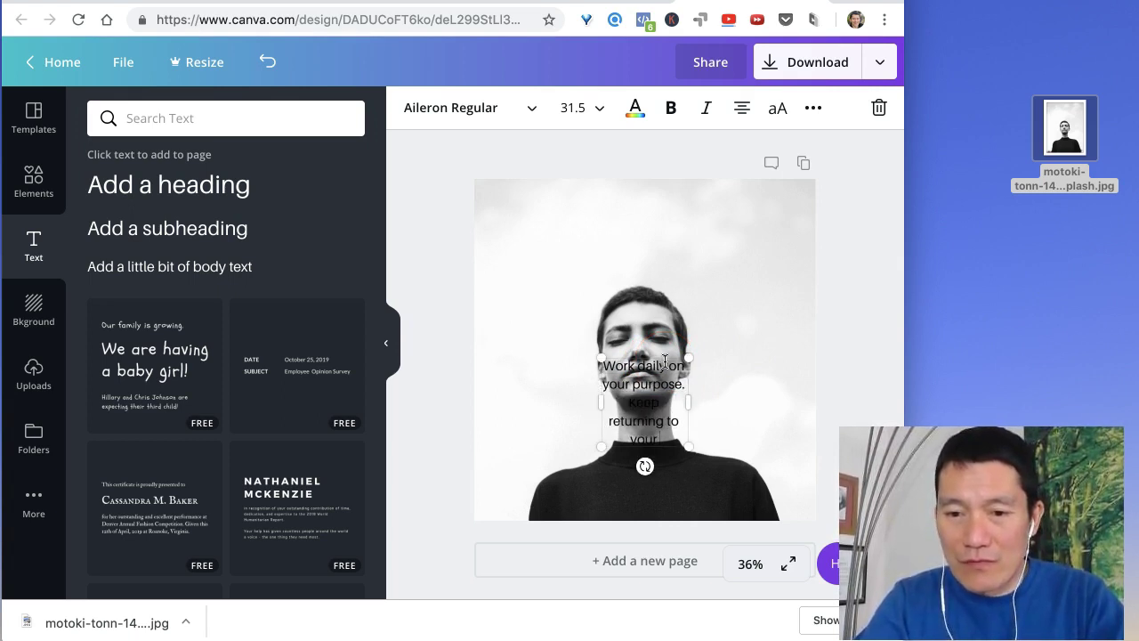
pyautogui.write(' focus after')
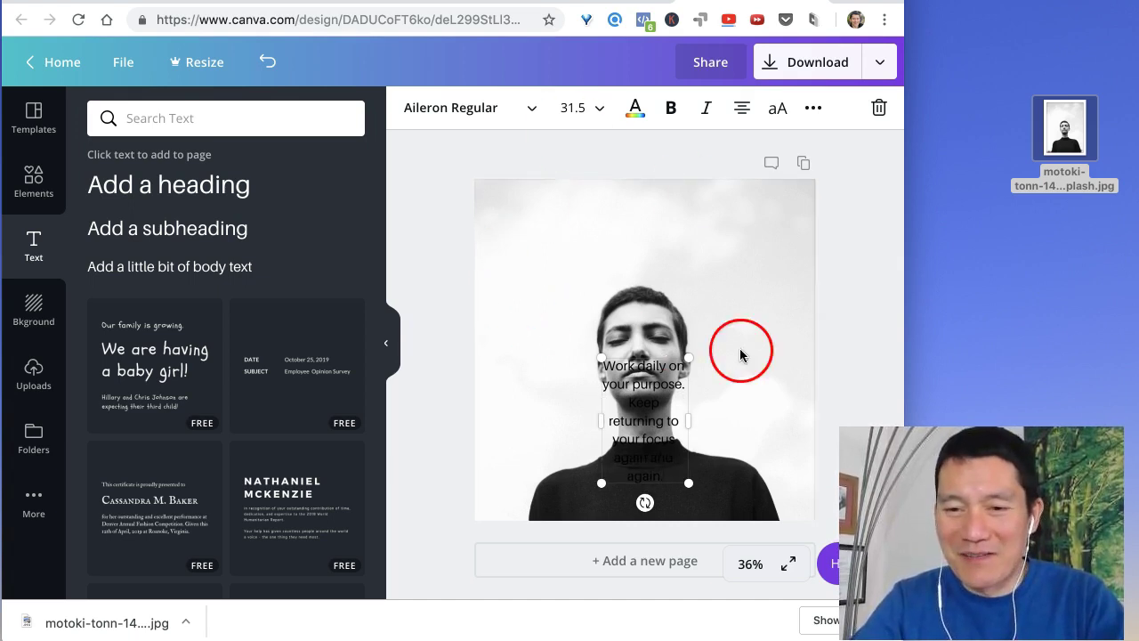
# Step: Move the quote text box to the lower left of the portrait
pyautogui.click(709, 369)
pyautogui.click(659, 380)
pyautogui.click(659, 366)
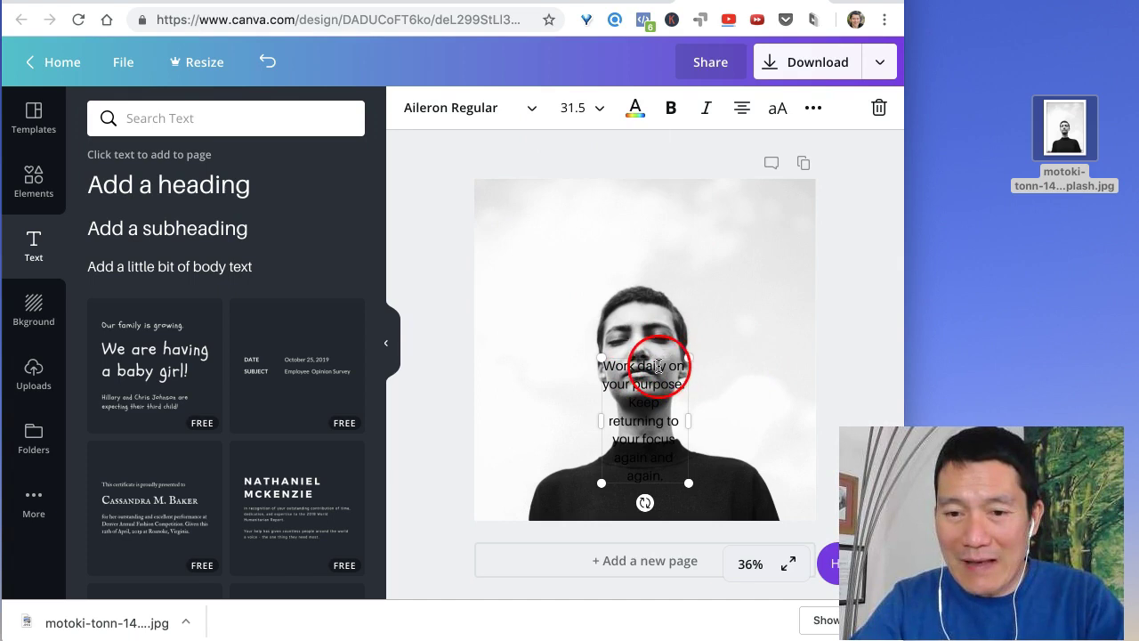
pyautogui.click(744, 387)
pyautogui.click(647, 378)
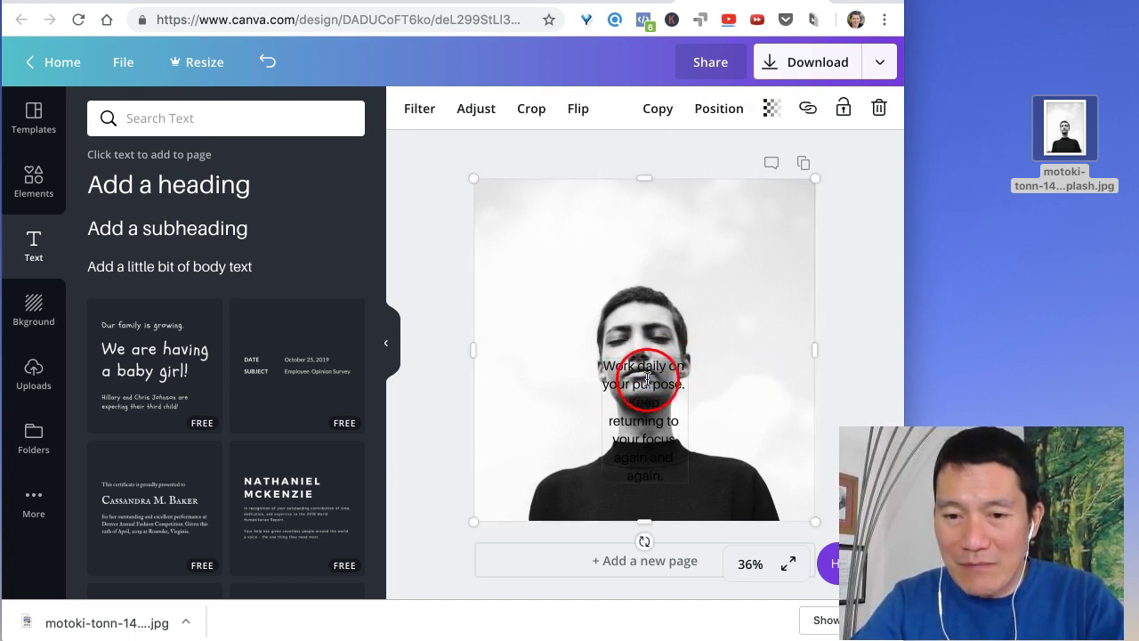
pyautogui.click(691, 384)
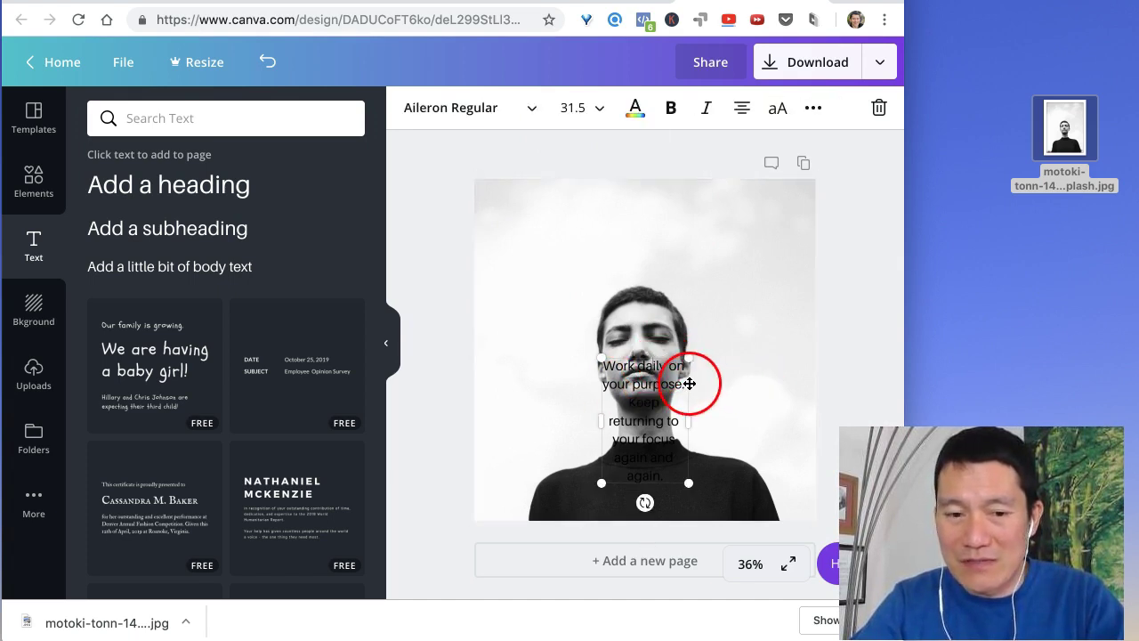
pyautogui.moveTo(690, 384); pyautogui.dragTo(635, 228)
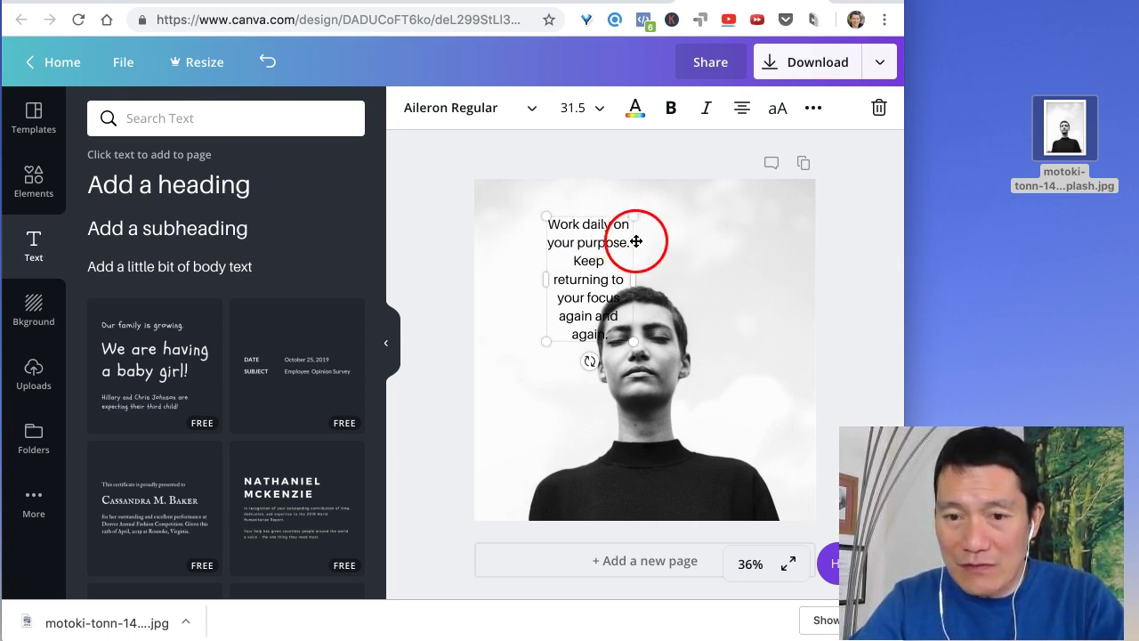
pyautogui.moveTo(634, 241); pyautogui.dragTo(559, 418)
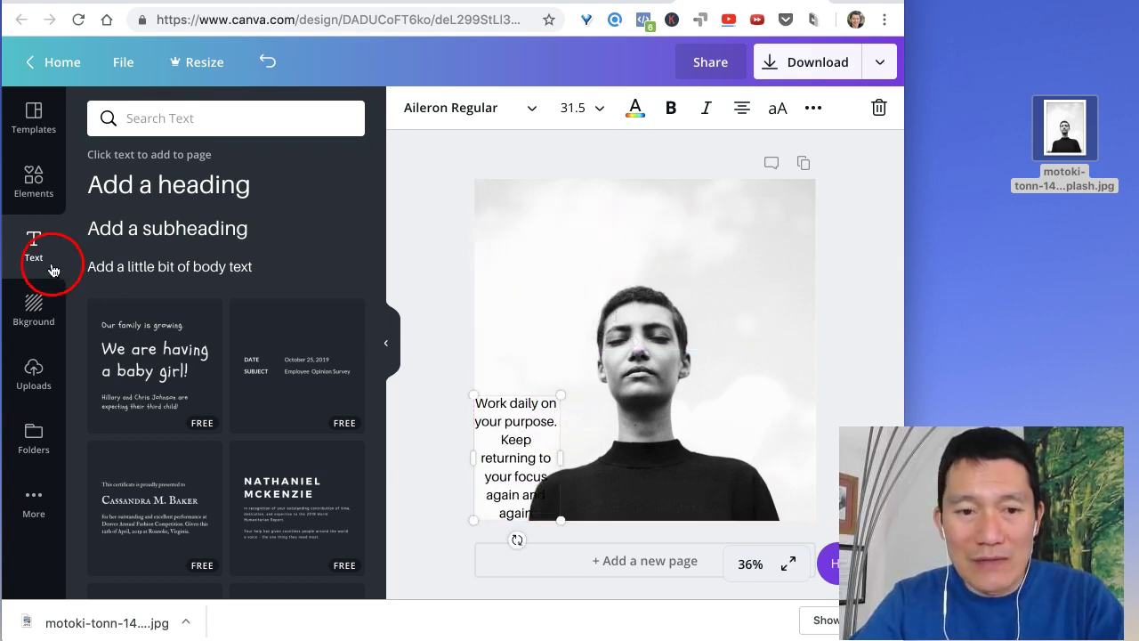
# Step: Browse the full Elements Shapes library down to the rounded square tiles
pyautogui.click(33, 181)
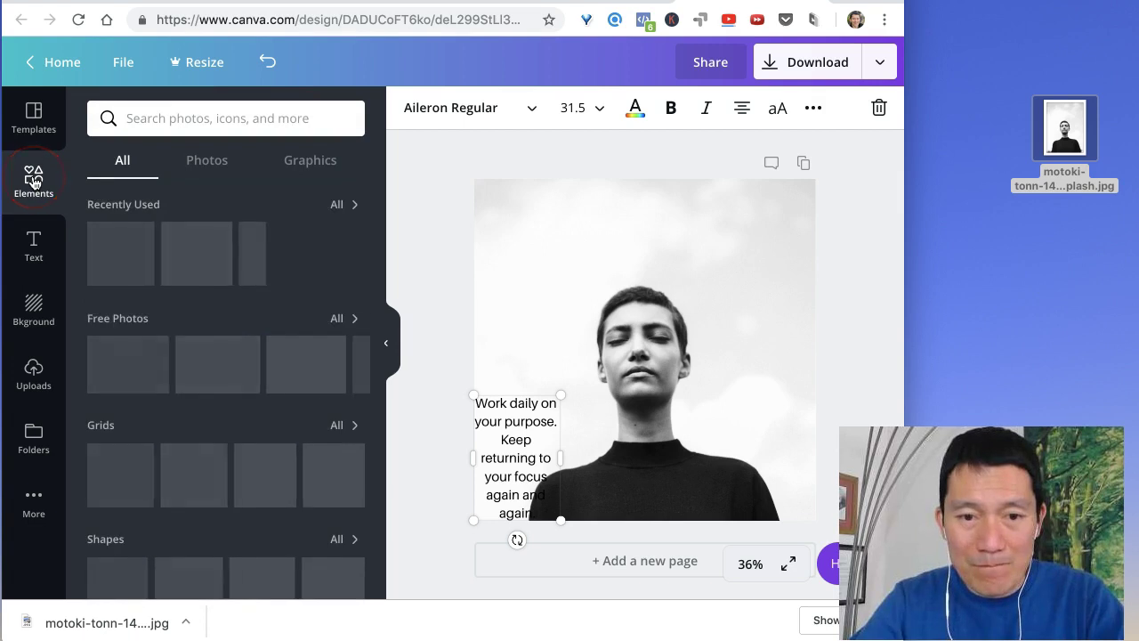
pyautogui.scroll(-3, 262, 262)
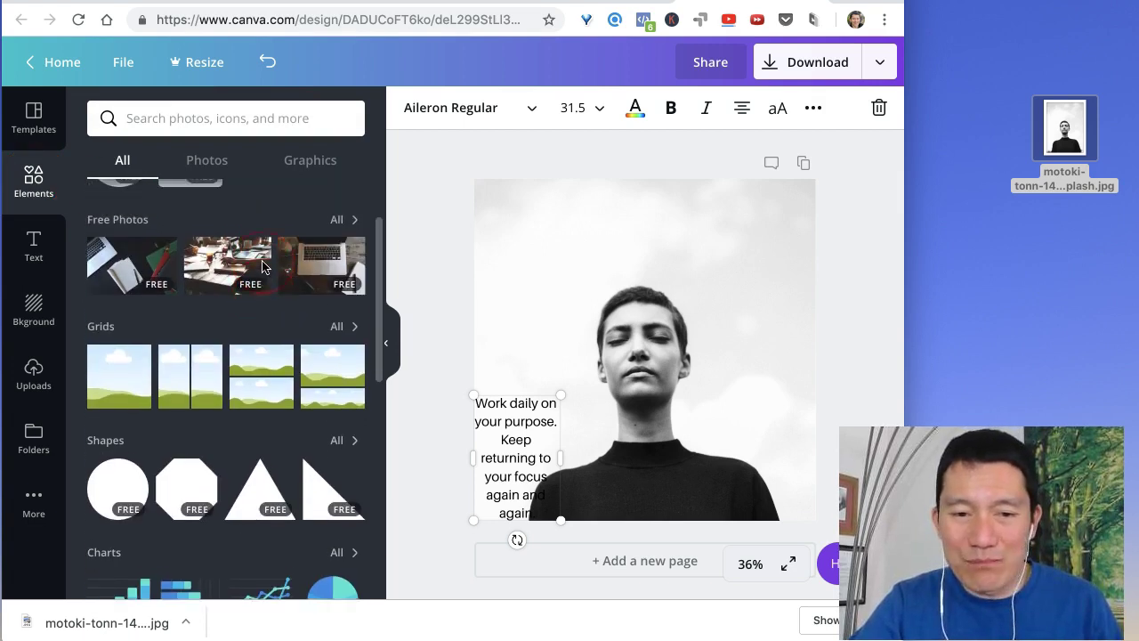
pyautogui.scroll(2, 262, 262)
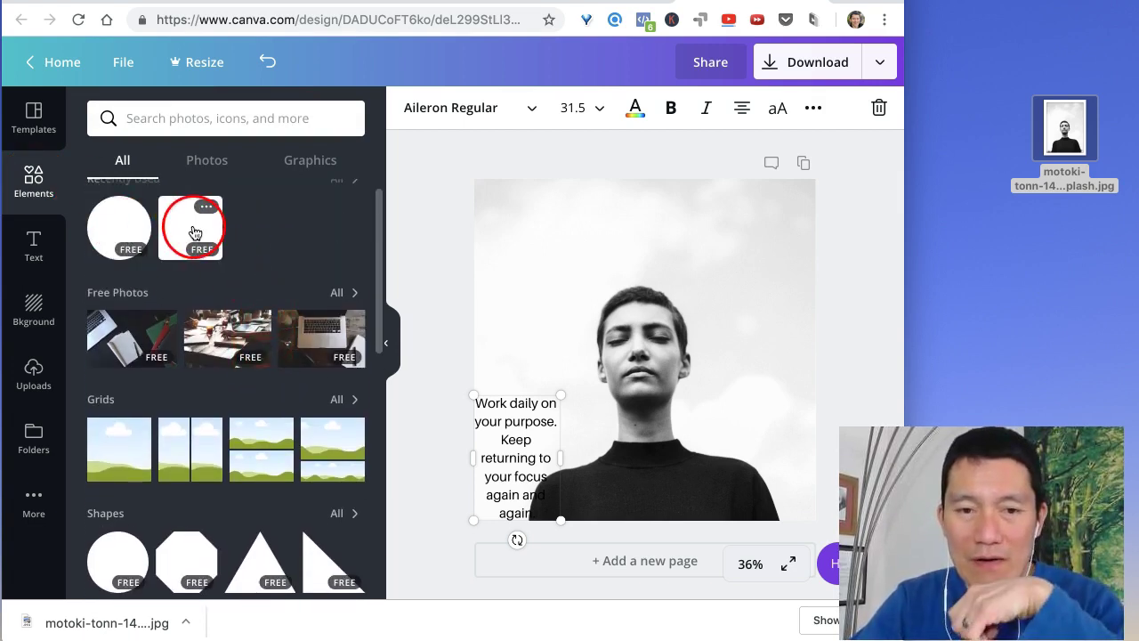
pyautogui.scroll(-3, 198, 232)
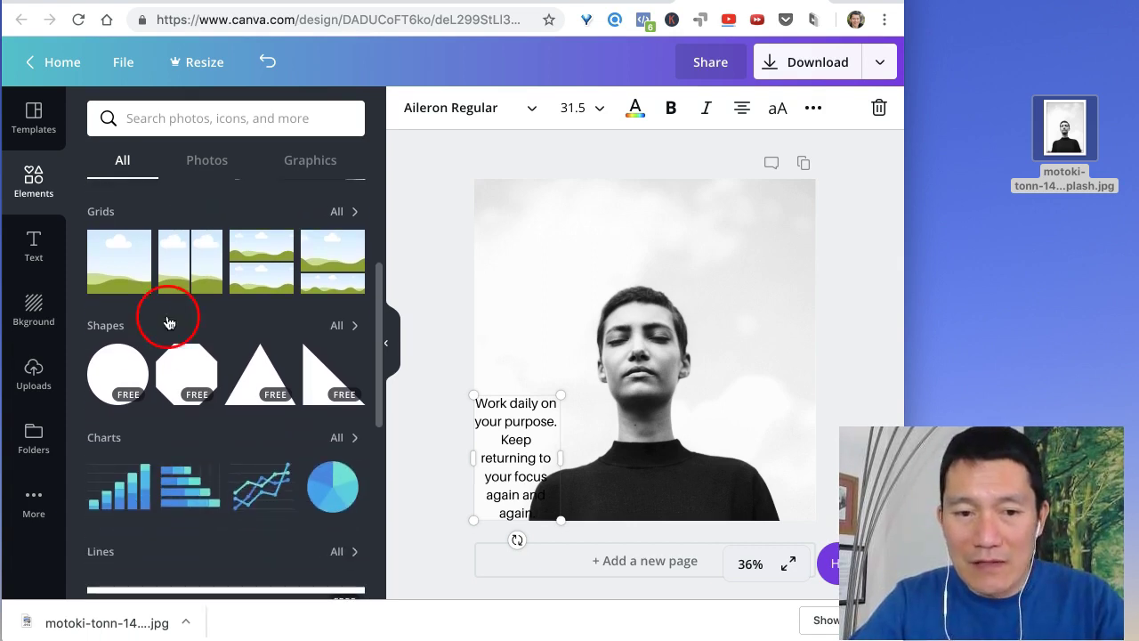
pyautogui.click(345, 328)
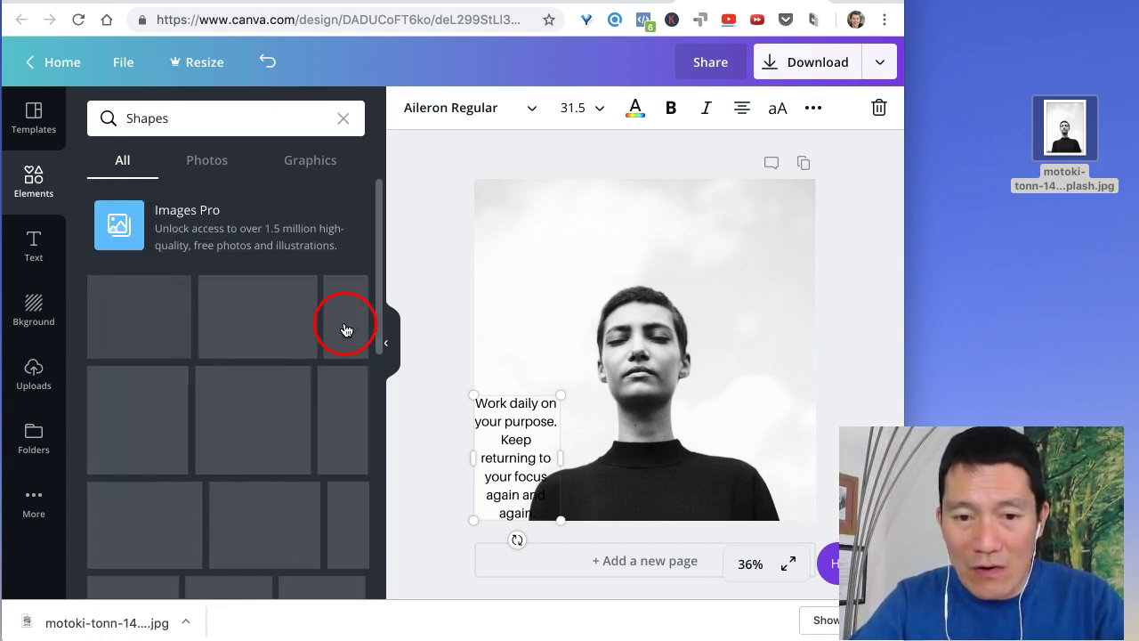
pyautogui.scroll(-3, 229, 293)
pyautogui.scroll(-2, 229, 295)
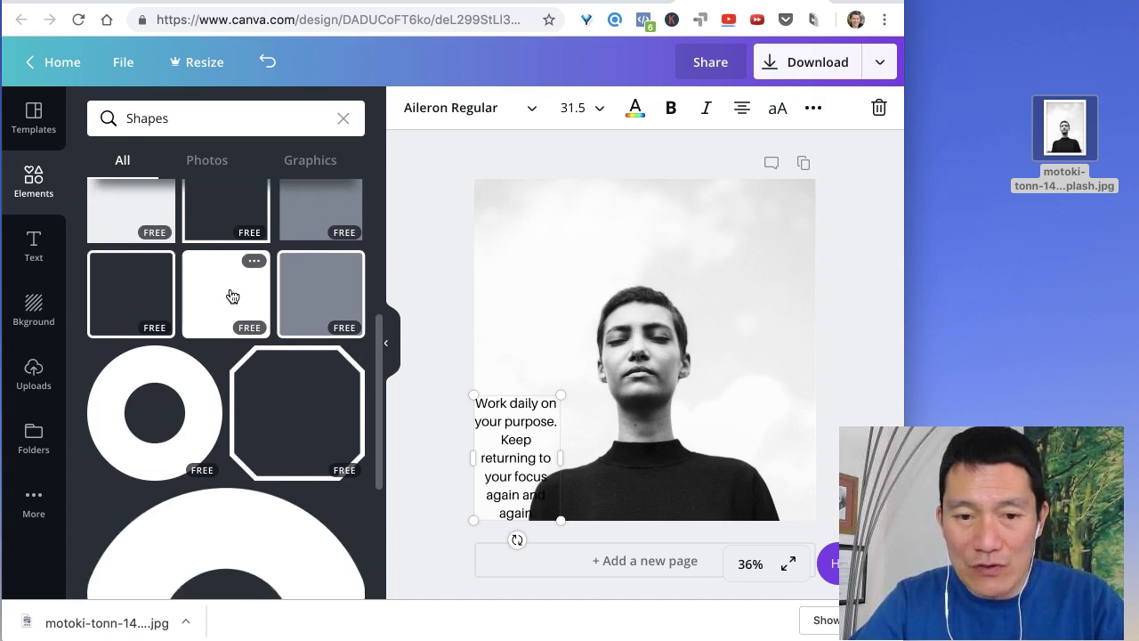
pyautogui.scroll(5, 230, 295)
pyautogui.scroll(-2, 231, 296)
pyautogui.scroll(-1, 231, 296)
pyautogui.click(233, 390)
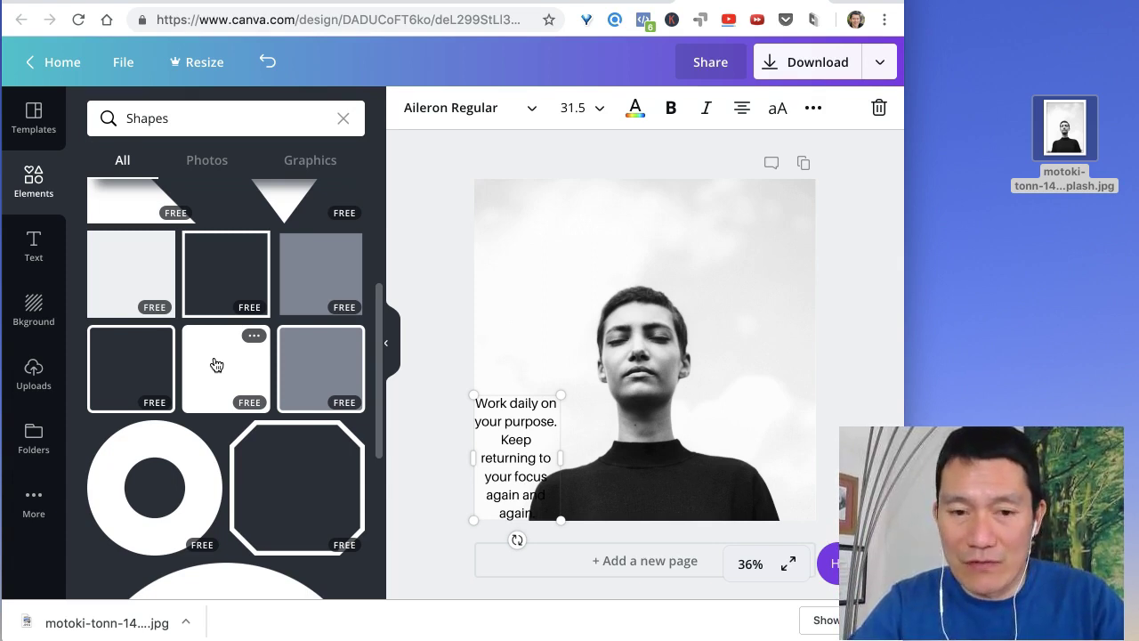
# Step: Add a grey rounded square over the portrait and set its transparency to 63
pyautogui.click(217, 365)
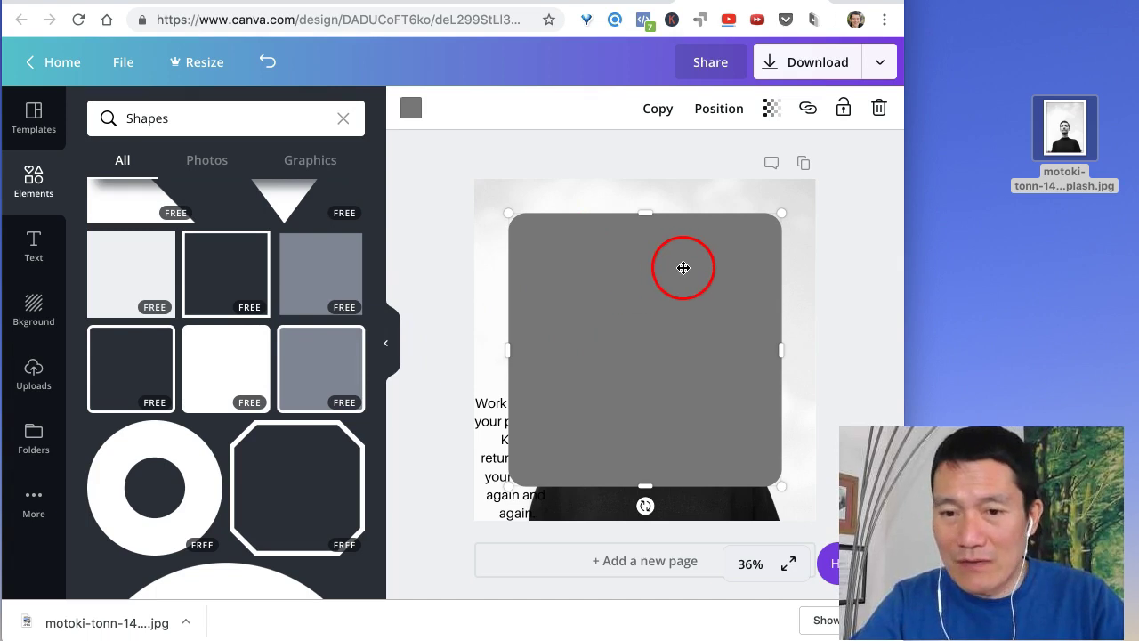
pyautogui.click(772, 110)
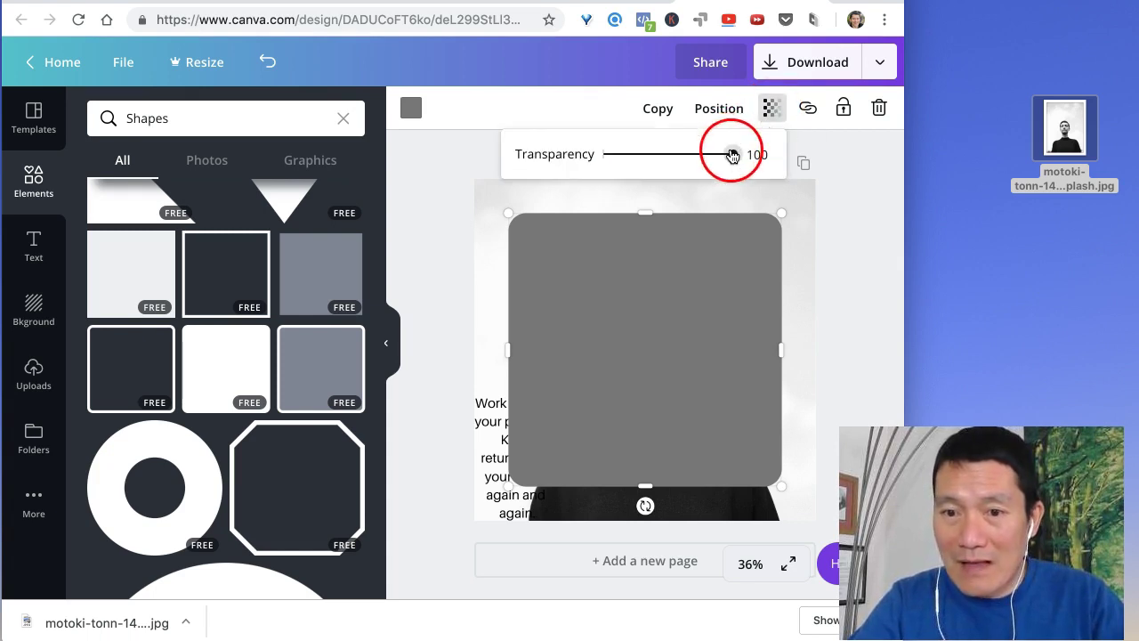
pyautogui.moveTo(732, 156); pyautogui.dragTo(685, 156)
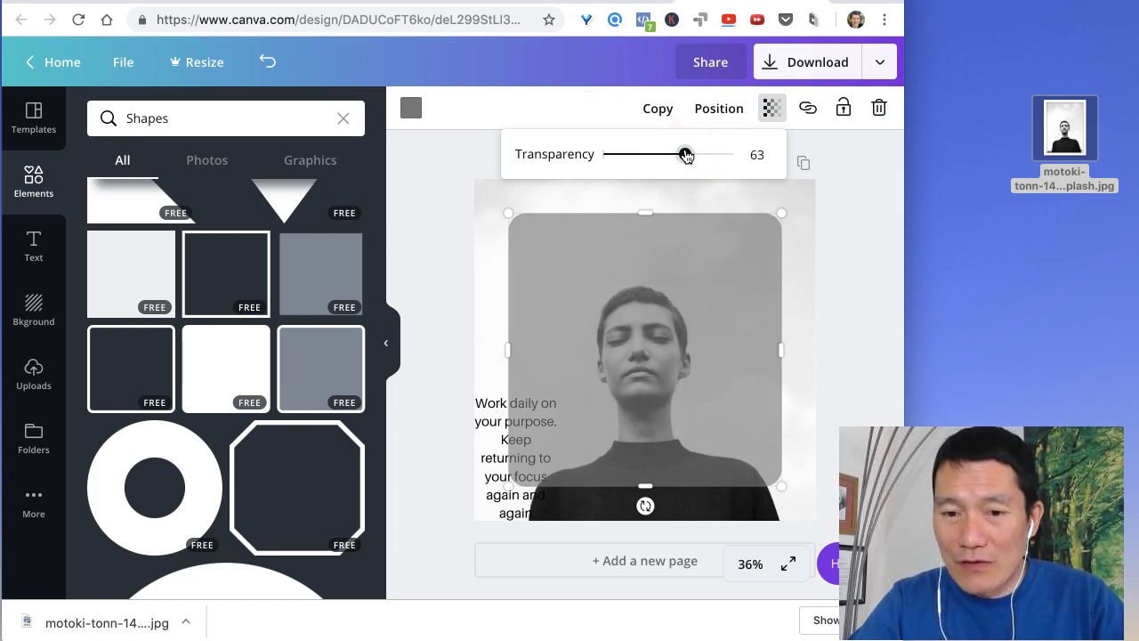
# Step: Nudge the translucent square into place and send it backward behind the quote
pyautogui.click(494, 401)
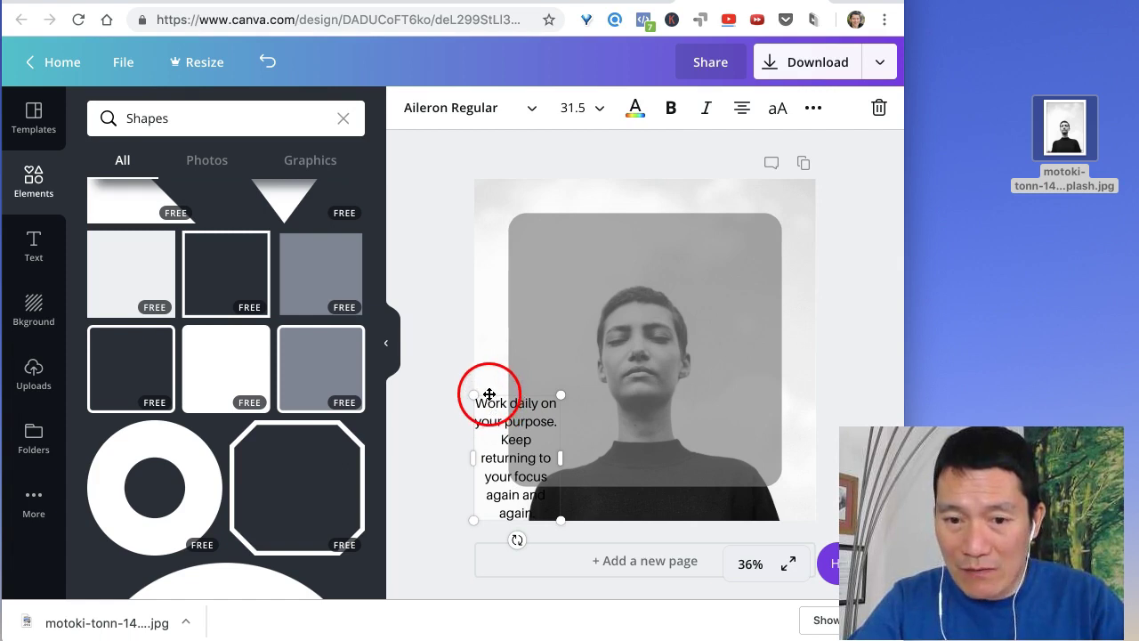
pyautogui.moveTo(717, 259)
pyautogui.mouseDown()
pyautogui.moveTo(701, 233)
pyautogui.moveTo(725, 239)
pyautogui.moveTo(715, 239)
pyautogui.moveTo(716, 265)
pyautogui.mouseUp()
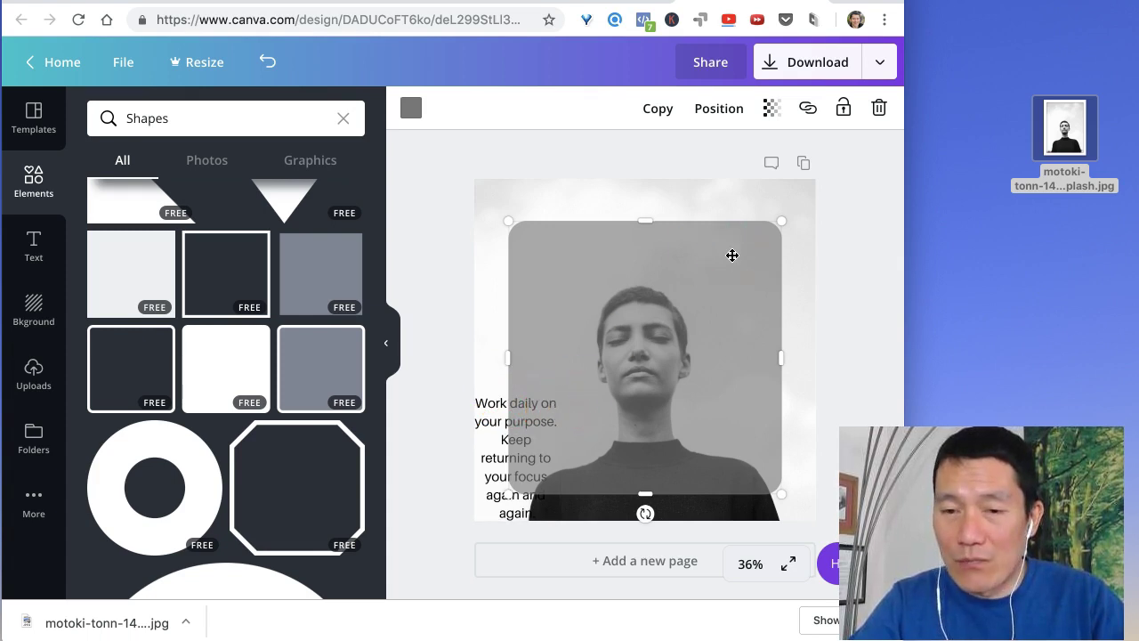
pyautogui.click(723, 112)
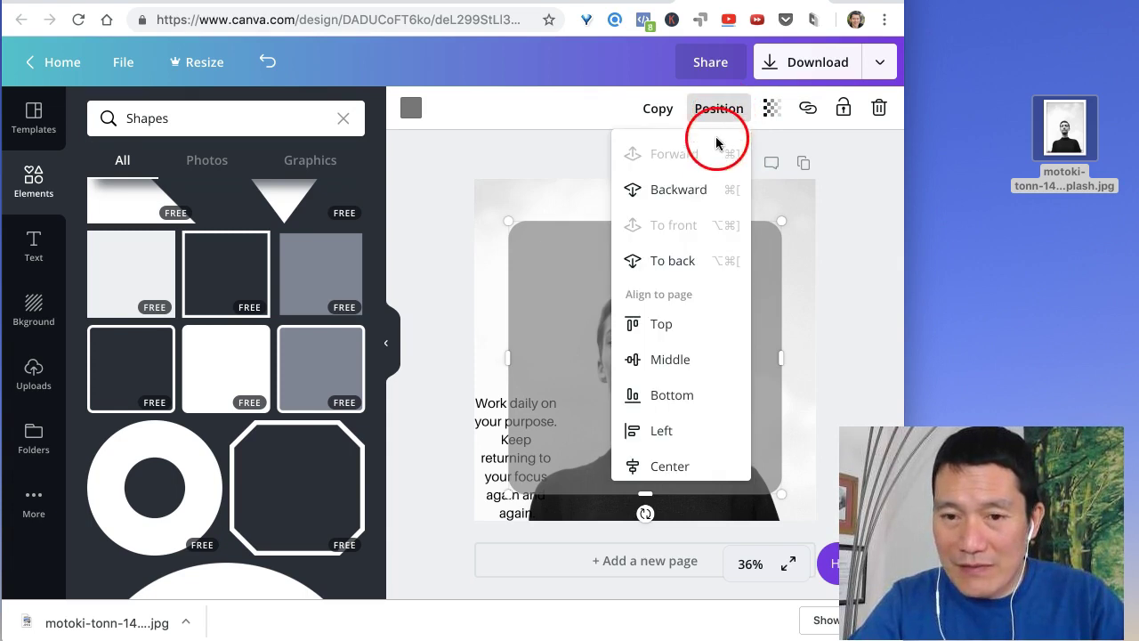
pyautogui.click(695, 193)
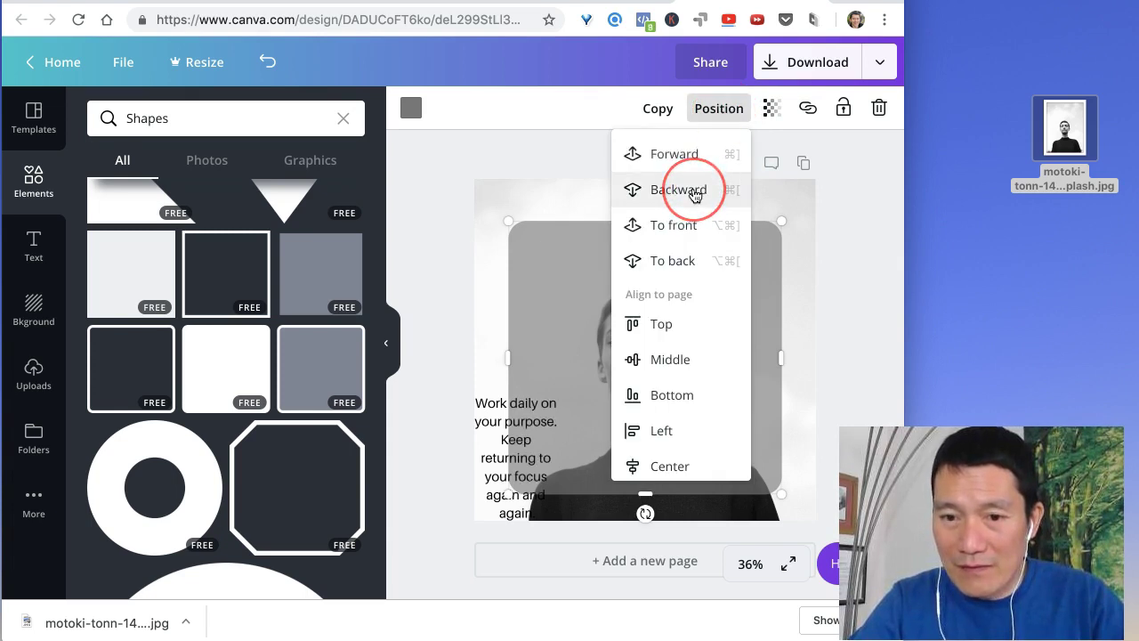
pyautogui.click(585, 257)
pyautogui.click(679, 194)
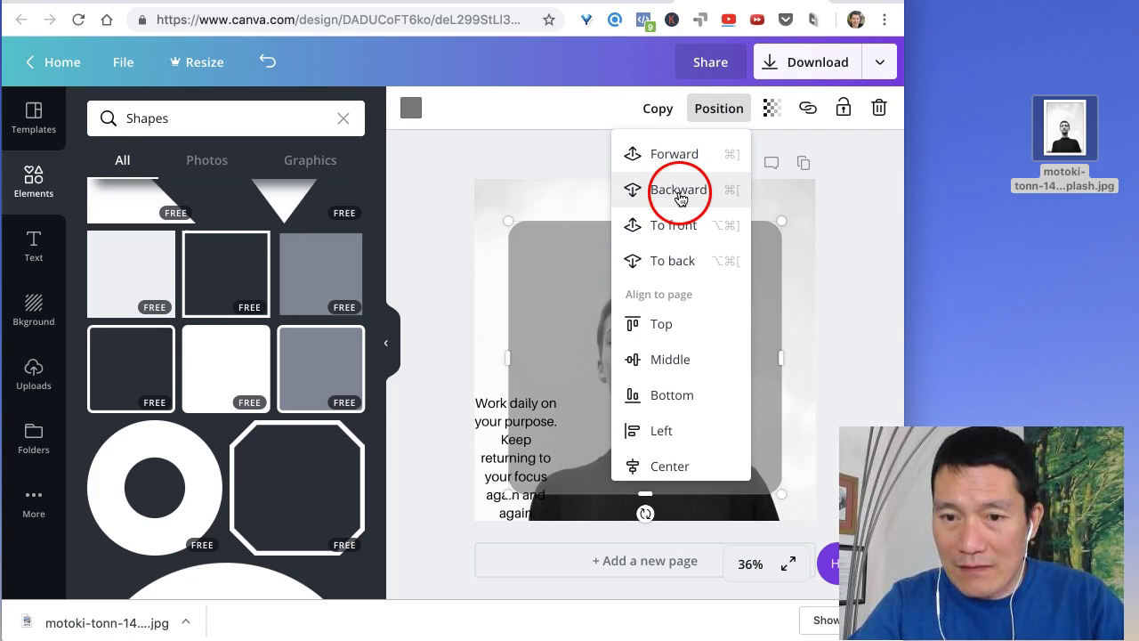
# Step: Drag the quote onto the upper half of the translucent square, over the face
pyautogui.click(498, 405)
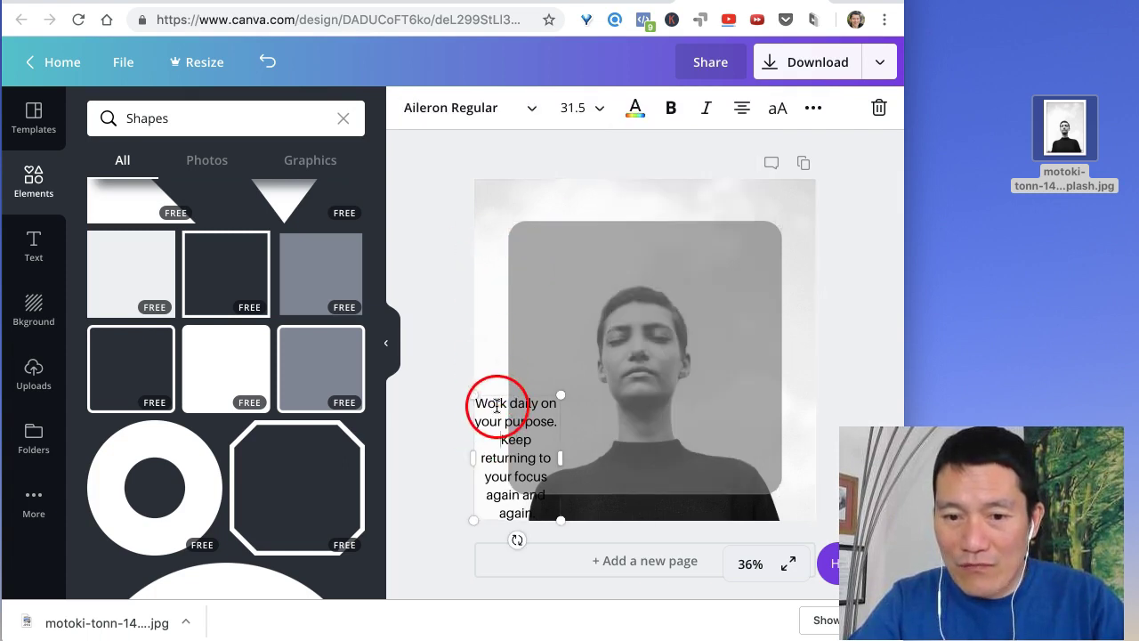
pyautogui.click(558, 417)
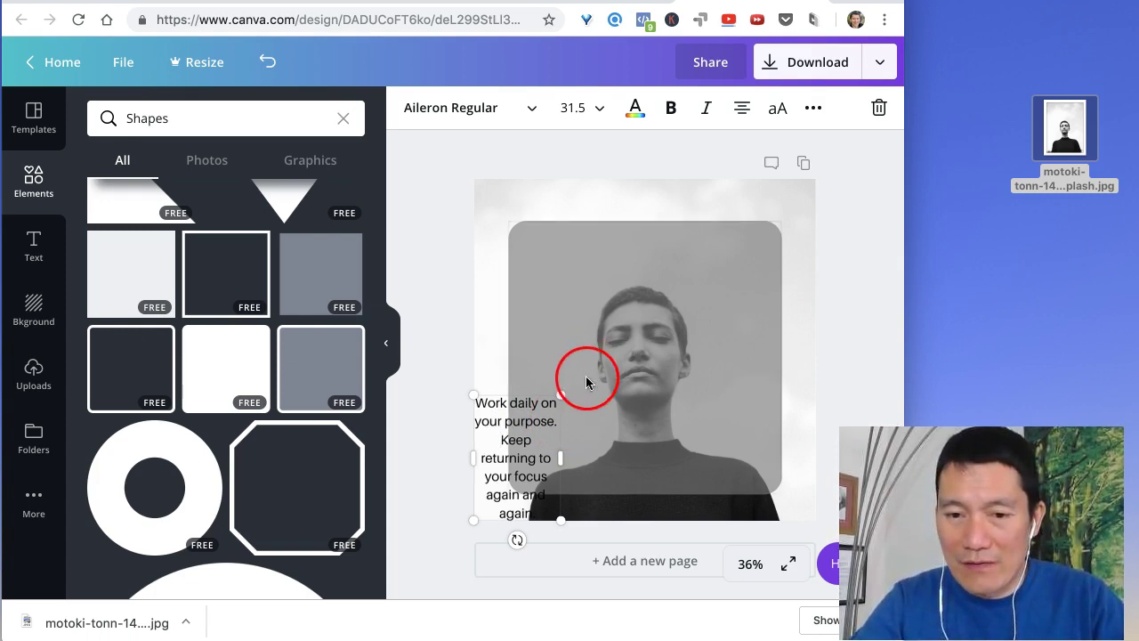
pyautogui.moveTo(494, 391); pyautogui.dragTo(626, 280)
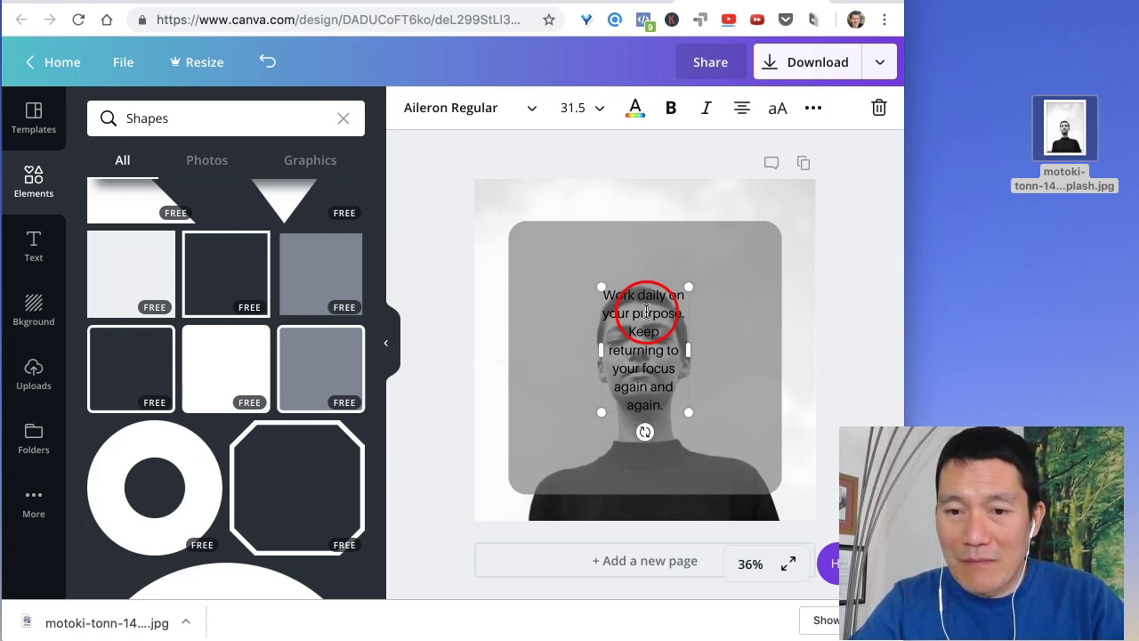
# Step: Enlarge the quote text to font size 50
pyautogui.click(646, 311)
pyautogui.click(583, 114)
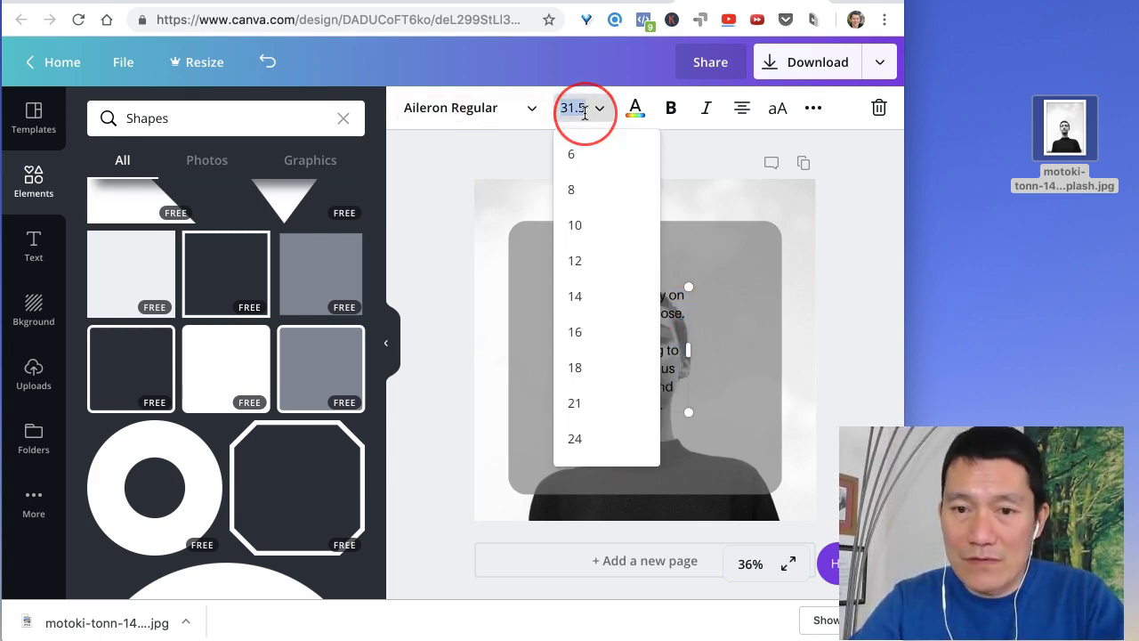
pyautogui.write('50')
pyautogui.press('Return')
# Step: Widen the quote box on both sides so the text fits on four lines
pyautogui.click(611, 275)
pyautogui.click(604, 442)
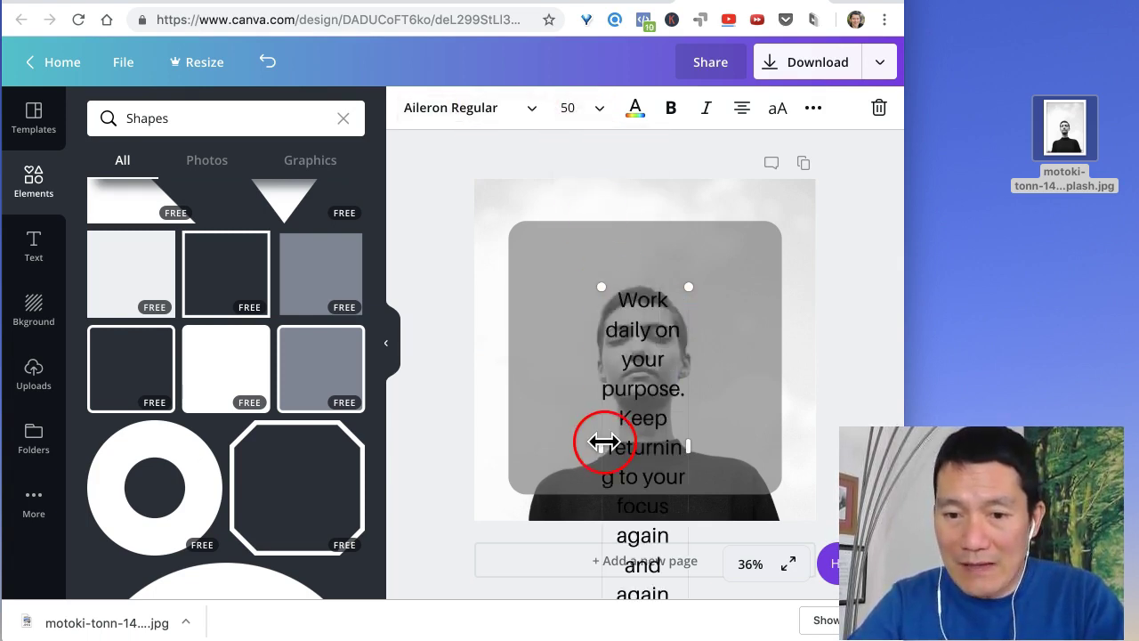
pyautogui.moveTo(604, 447); pyautogui.dragTo(539, 436)
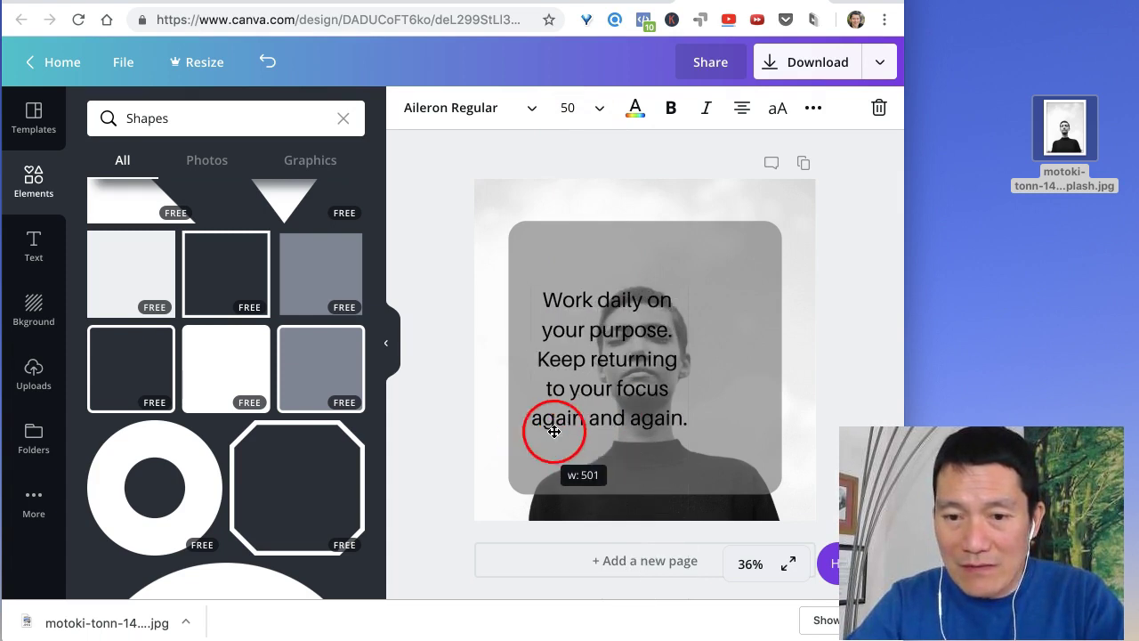
pyautogui.moveTo(688, 358); pyautogui.dragTo(759, 359)
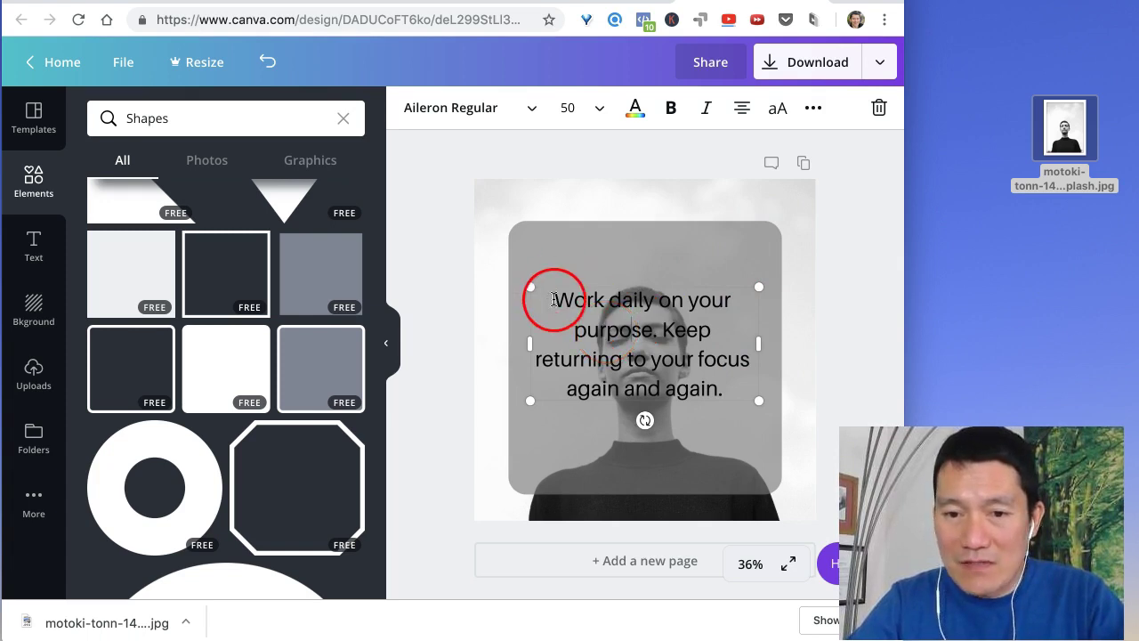
# Step: Make the quote text white and bring up the translucent square's colour choices
pyautogui.moveTo(554, 297); pyautogui.dragTo(757, 404)
pyautogui.click(636, 108)
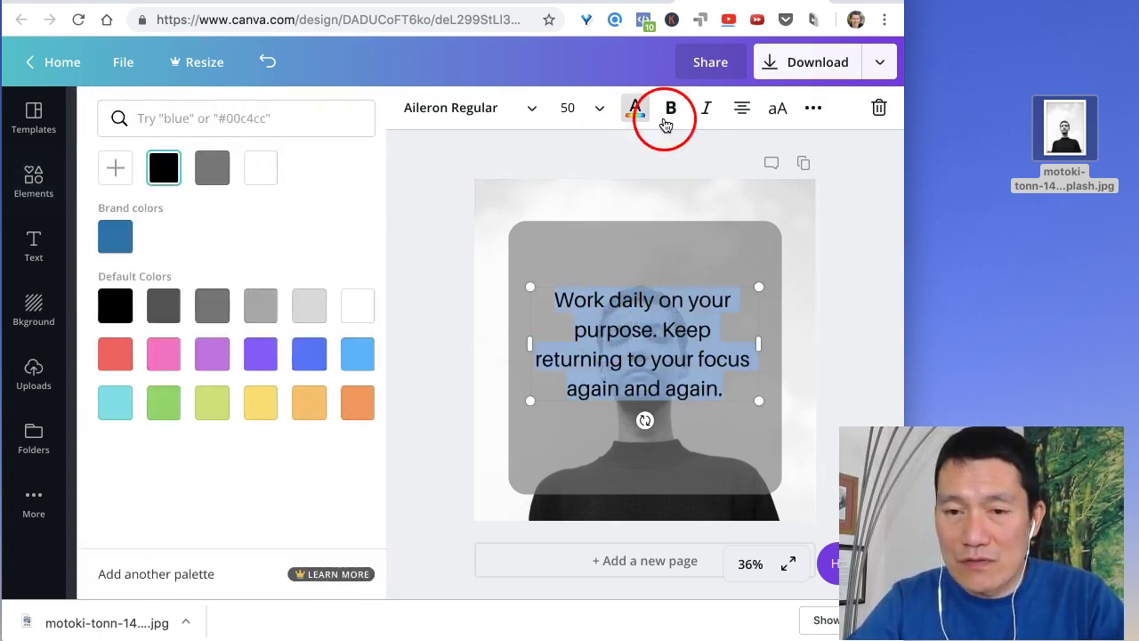
pyautogui.click(258, 168)
pyautogui.click(432, 347)
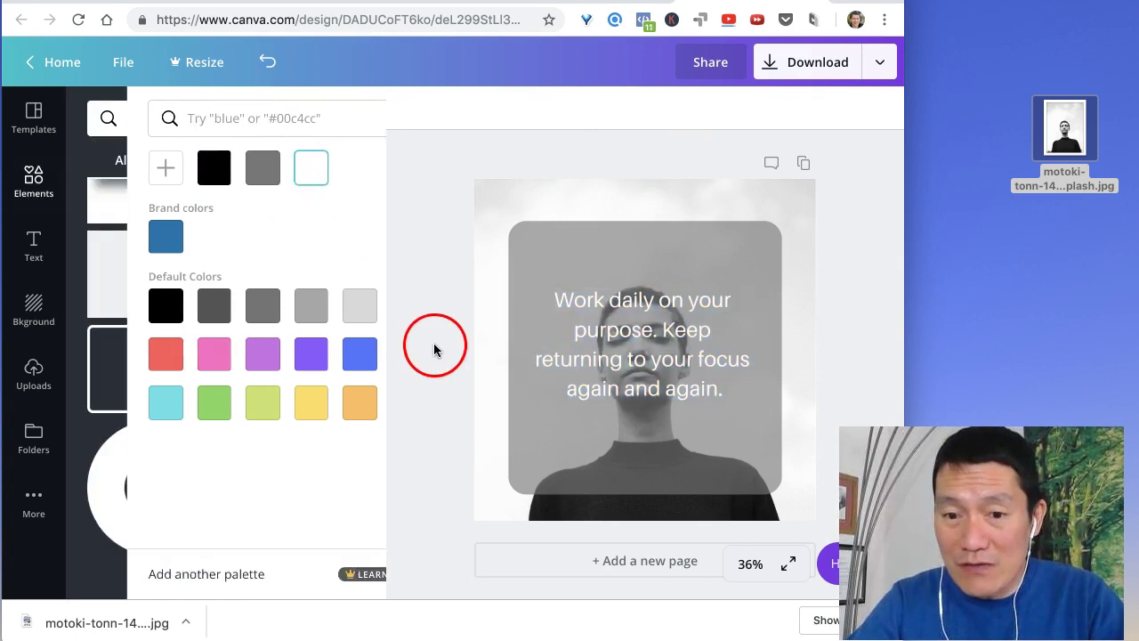
pyautogui.click(770, 234)
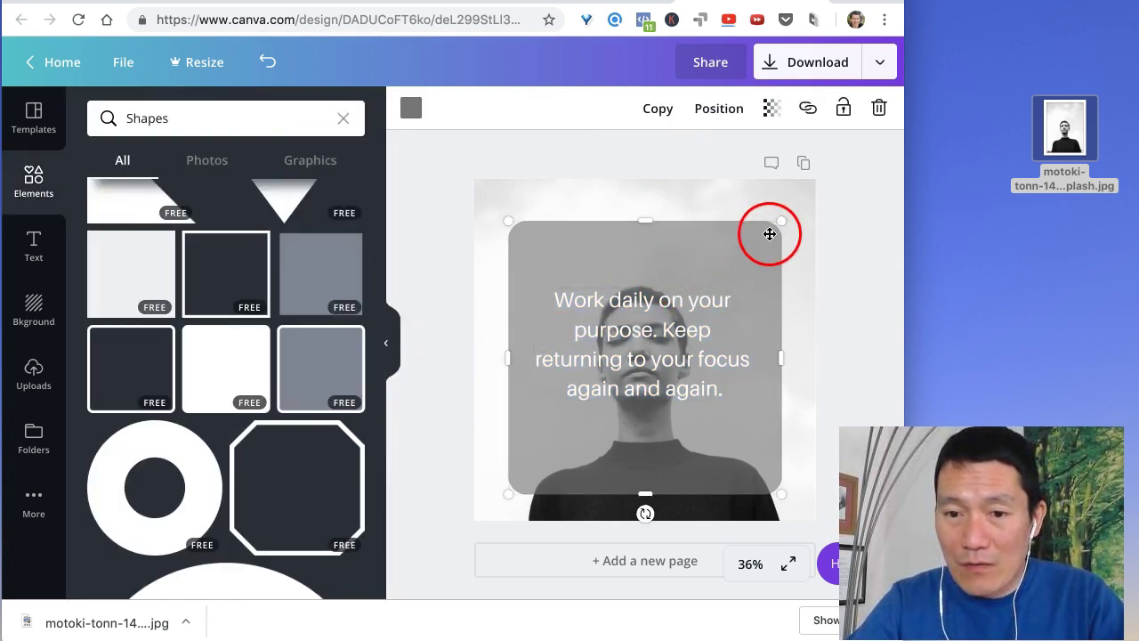
pyautogui.click(412, 109)
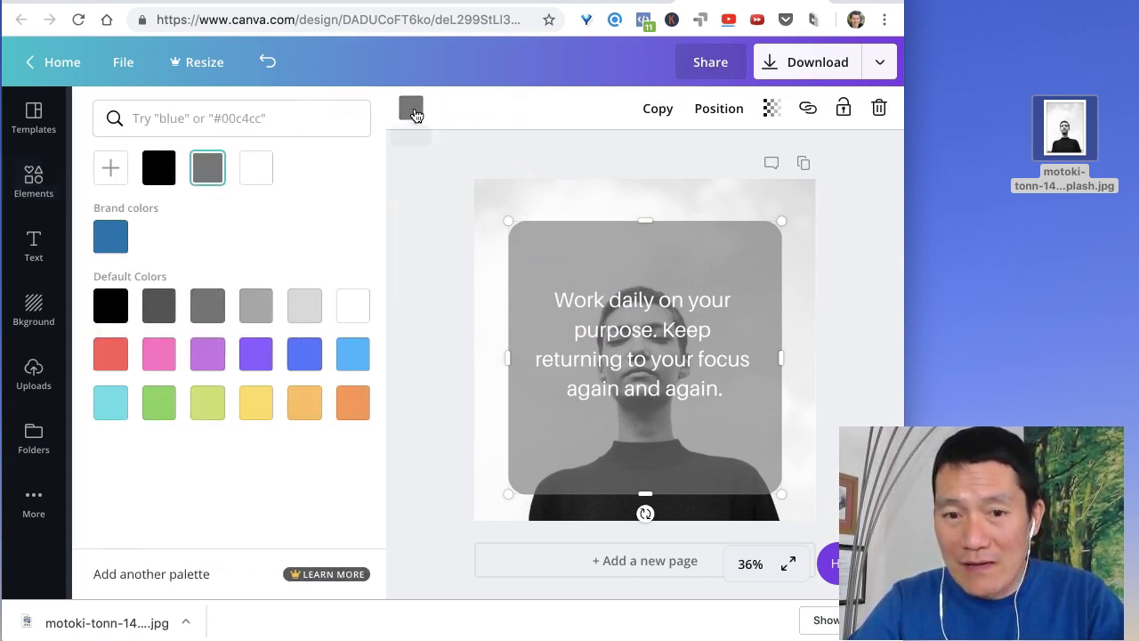
# Step: Try two grey shades on the translucent square, then settle on the default blue
pyautogui.click(201, 307)
pyautogui.click(265, 305)
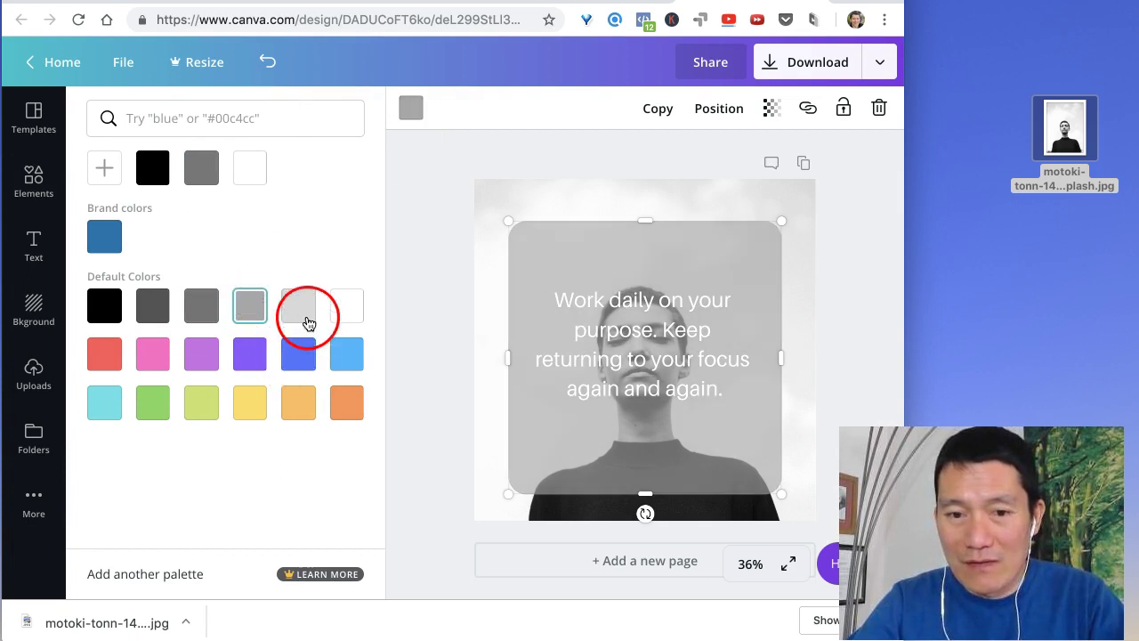
pyautogui.click(252, 370)
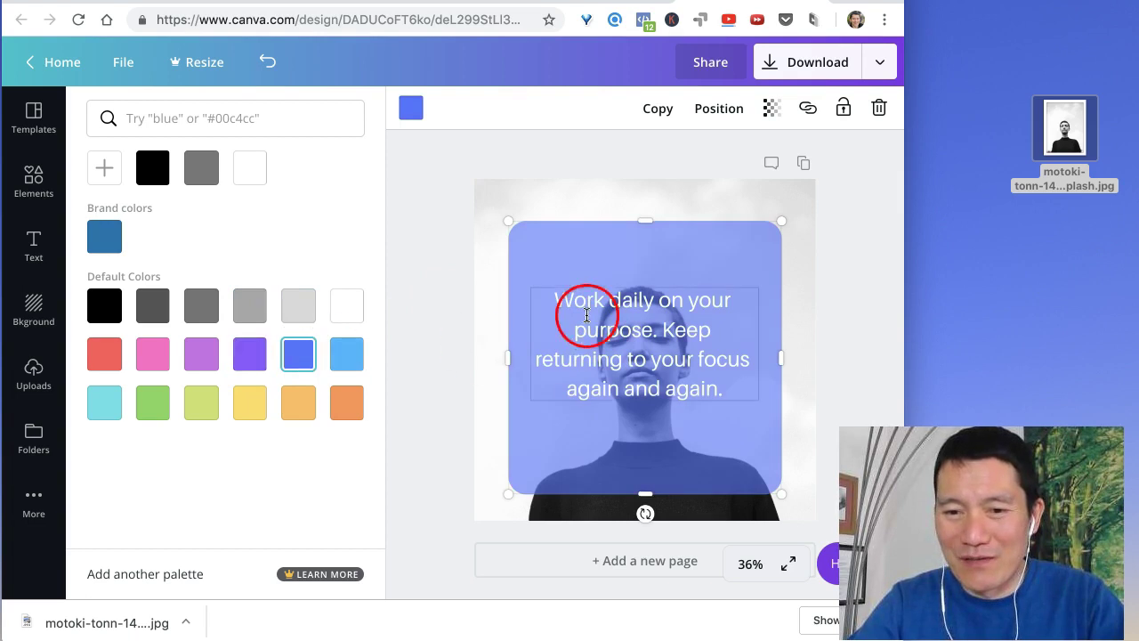
pyautogui.click(439, 315)
# Step: Bold the white quote and switch its font to Asap SemiBold so it ends with 'again.'
pyautogui.click(657, 300)
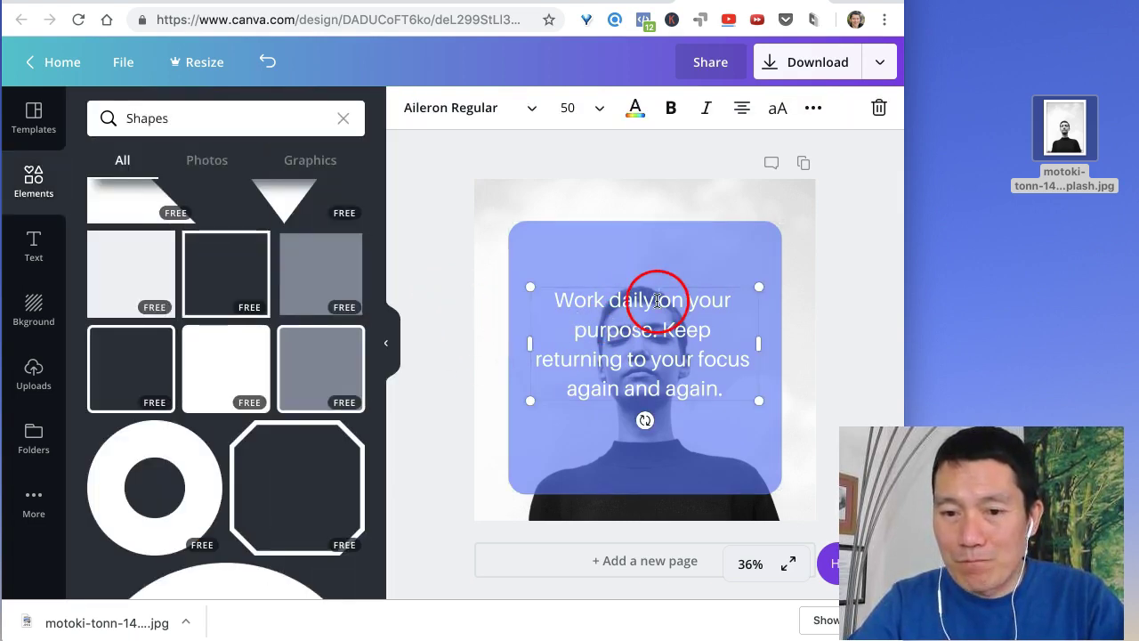
pyautogui.doubleClick(691, 305)
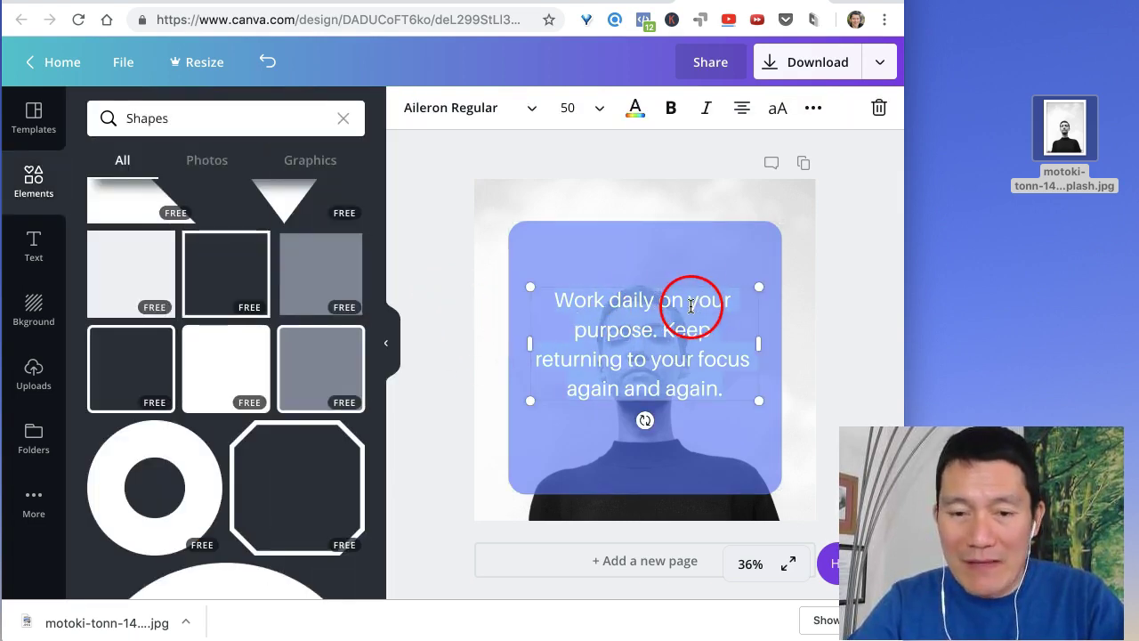
pyautogui.click(671, 108)
pyautogui.click(520, 112)
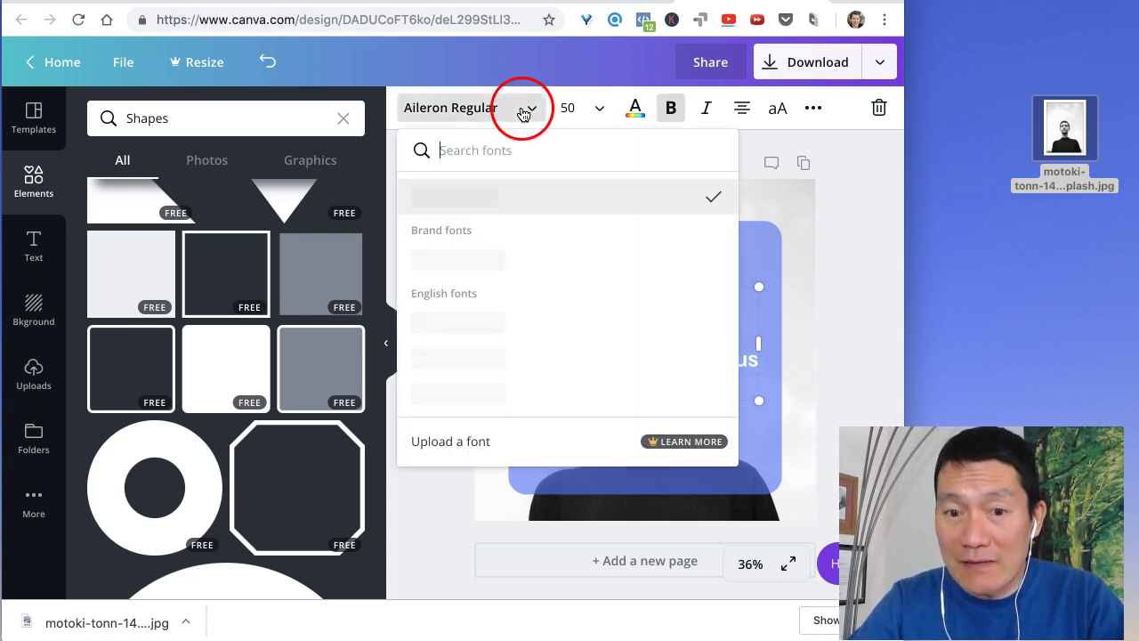
pyautogui.scroll(-2, 505, 267)
pyautogui.scroll(-15, 503, 278)
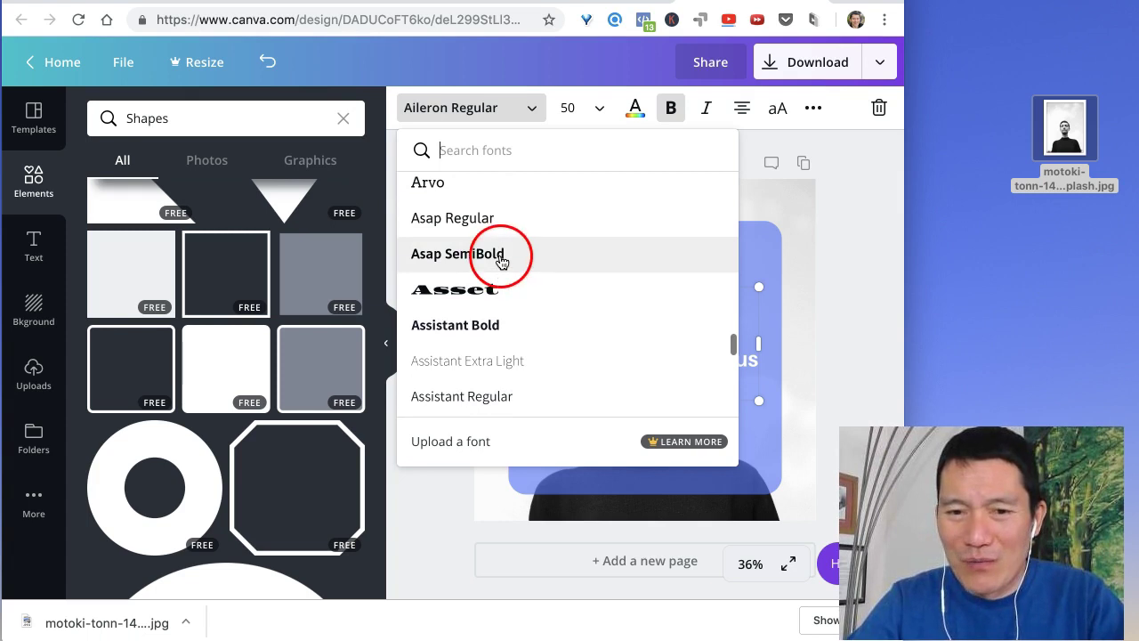
pyautogui.click(501, 259)
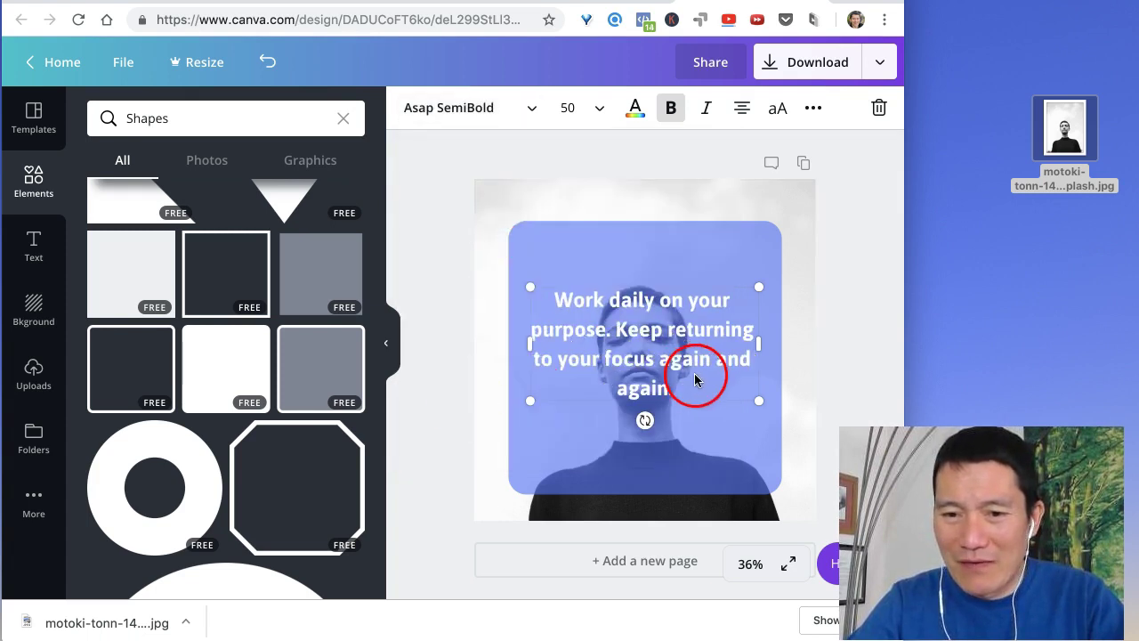
pyautogui.click(471, 384)
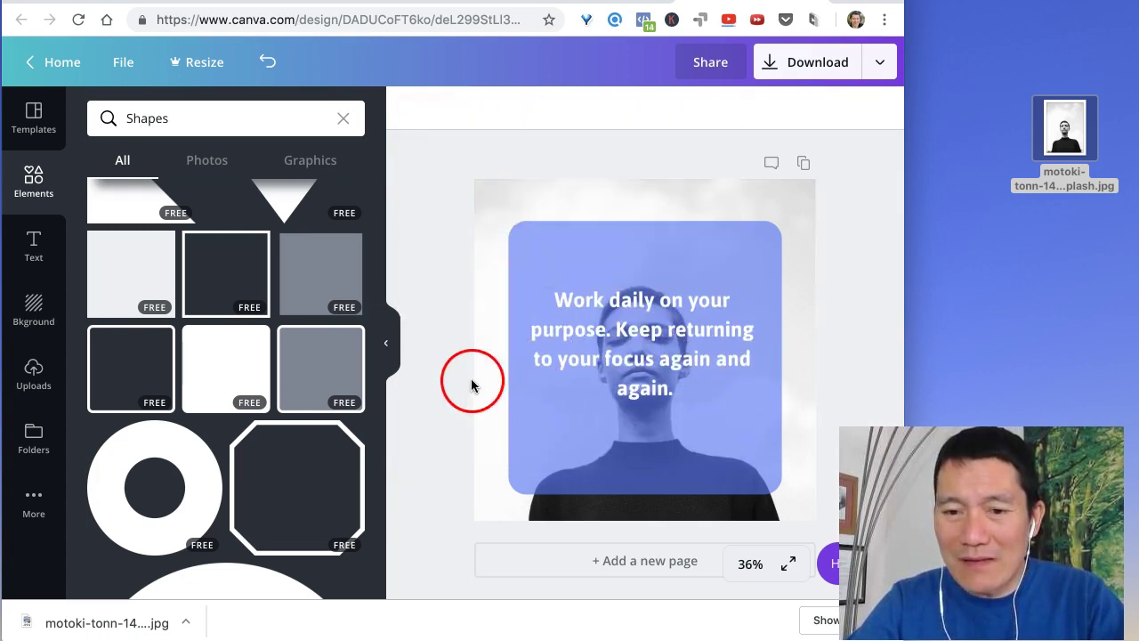
# Step: Try the blue square at transparency 51, then raise it to about 76
pyautogui.click(568, 237)
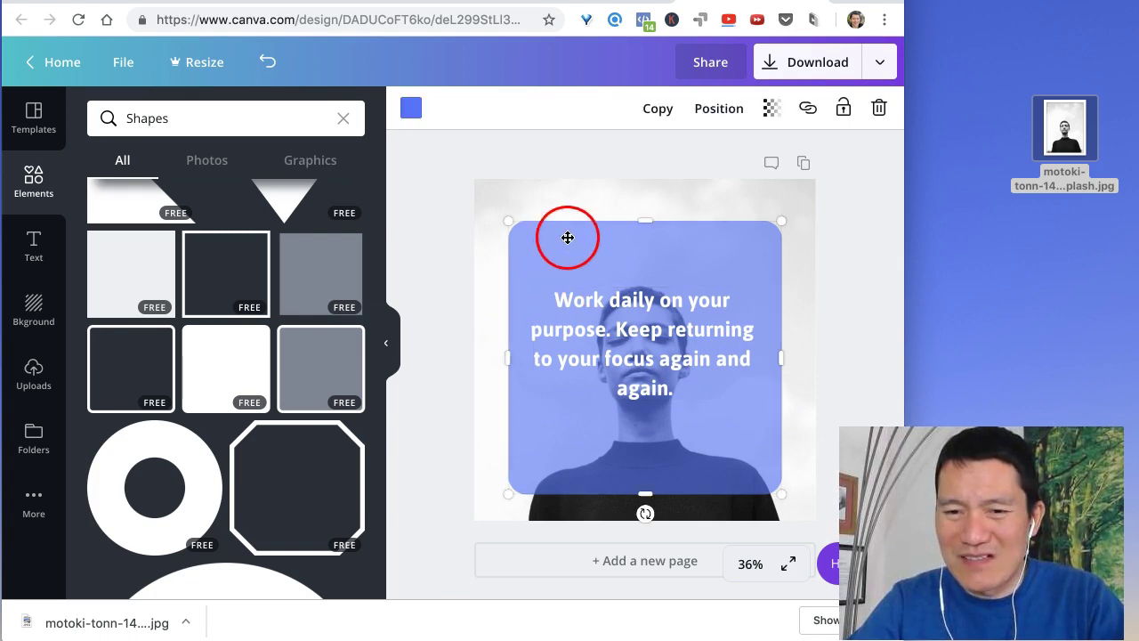
pyautogui.click(772, 110)
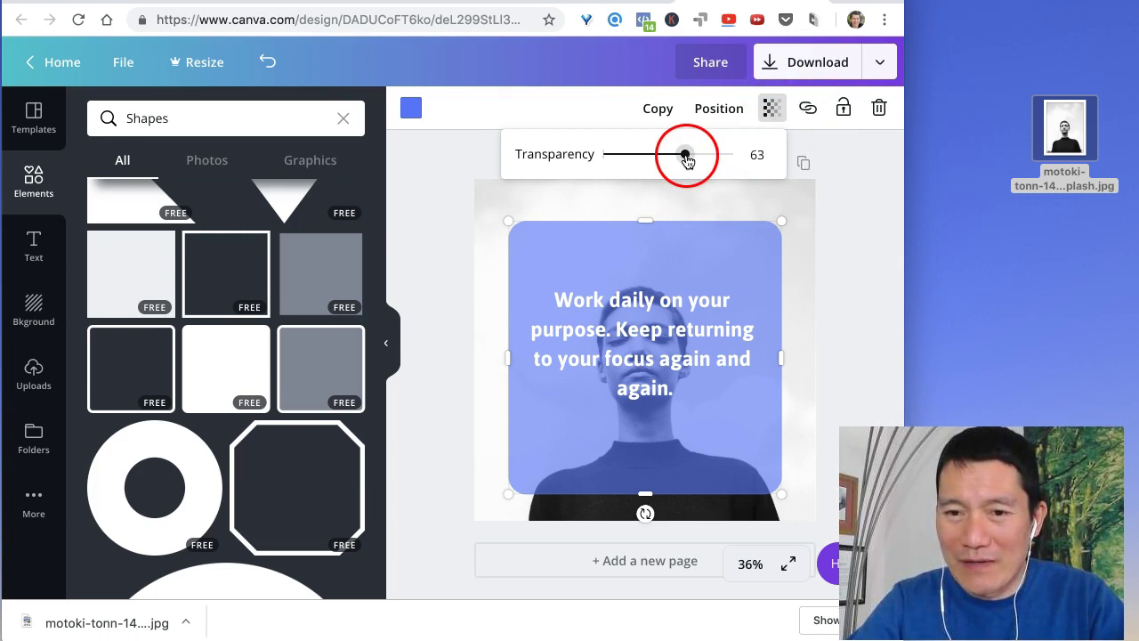
pyautogui.moveTo(686, 160); pyautogui.dragTo(670, 159)
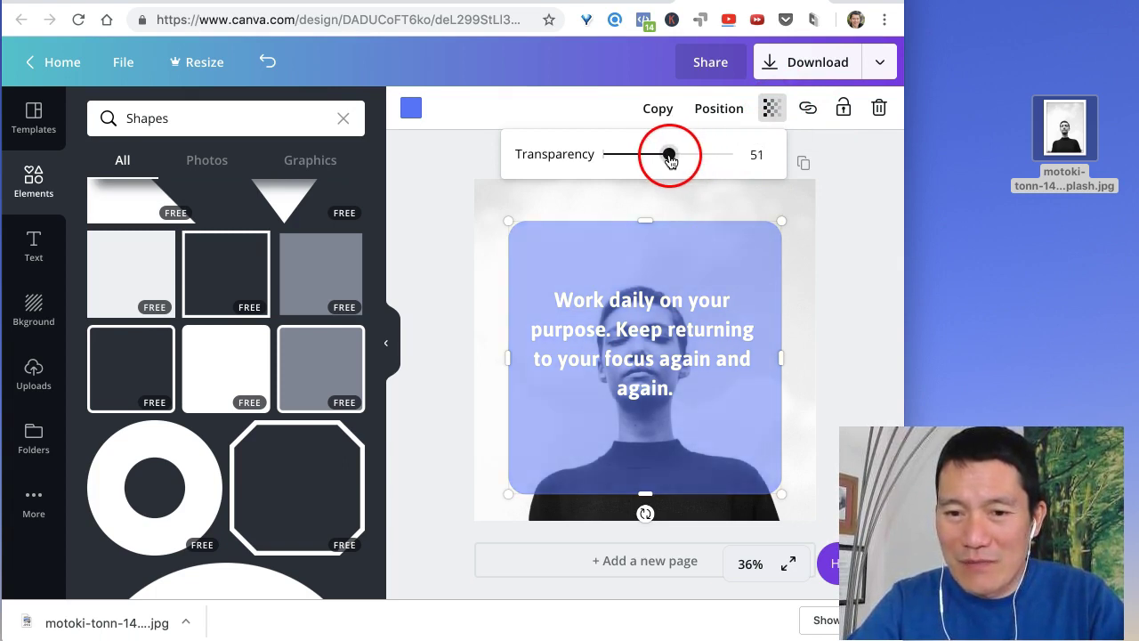
pyautogui.click(443, 346)
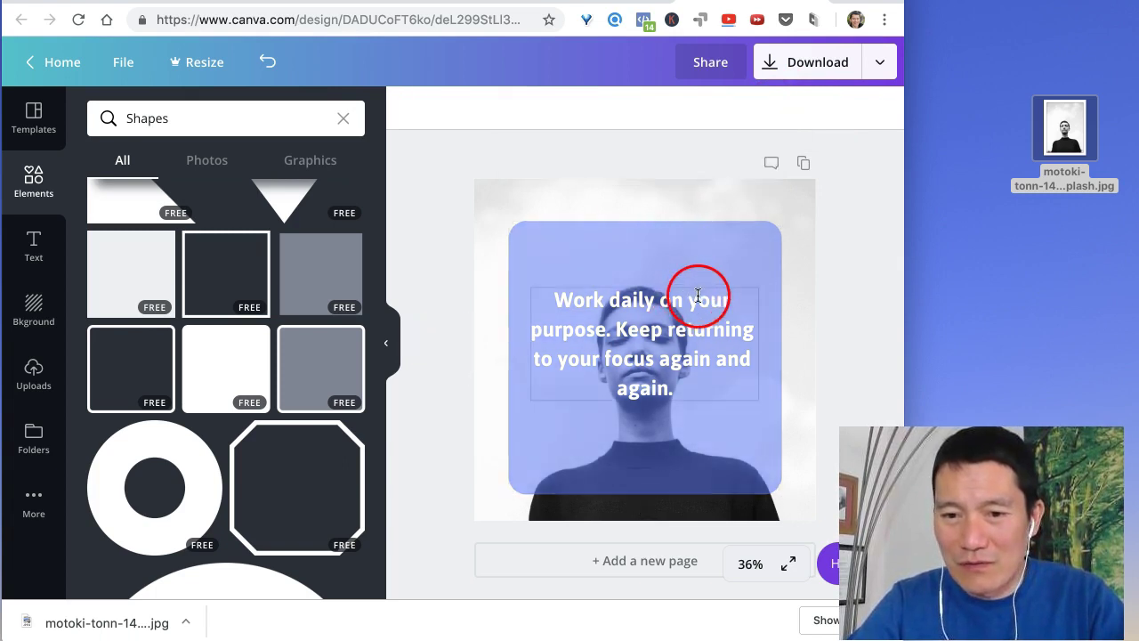
pyautogui.click(750, 247)
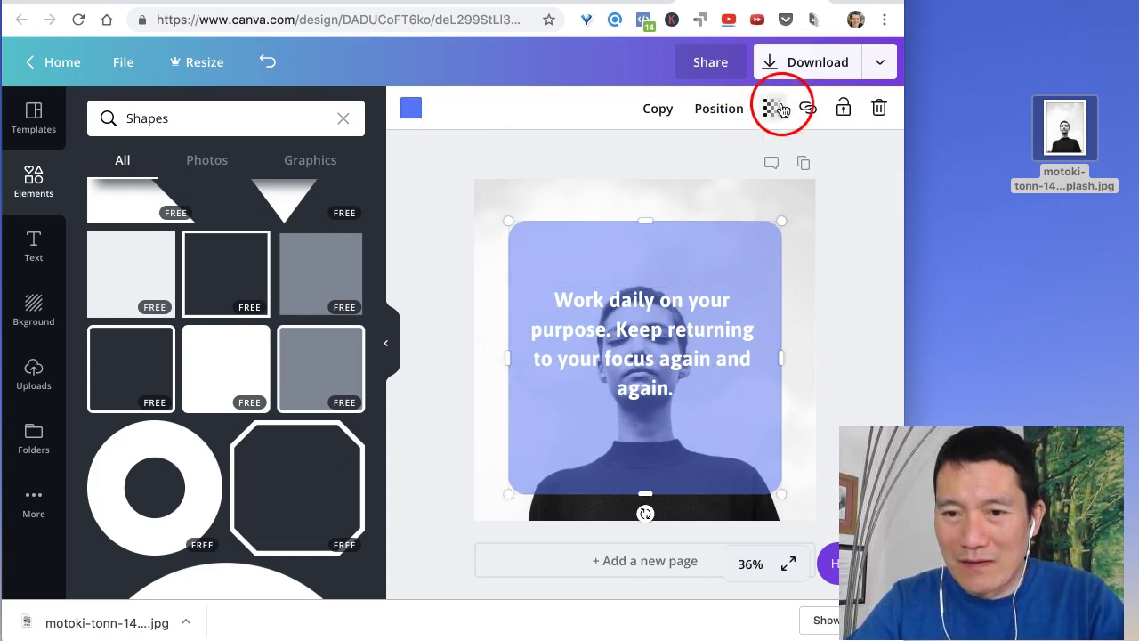
pyautogui.click(769, 111)
pyautogui.moveTo(670, 154); pyautogui.dragTo(703, 158)
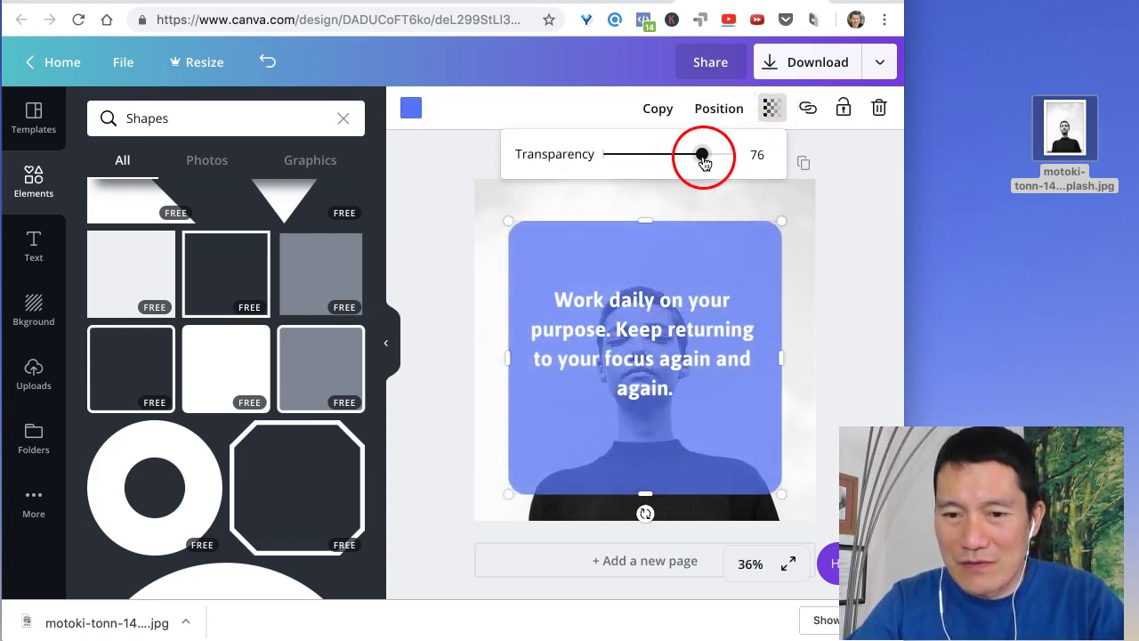
pyautogui.click(458, 269)
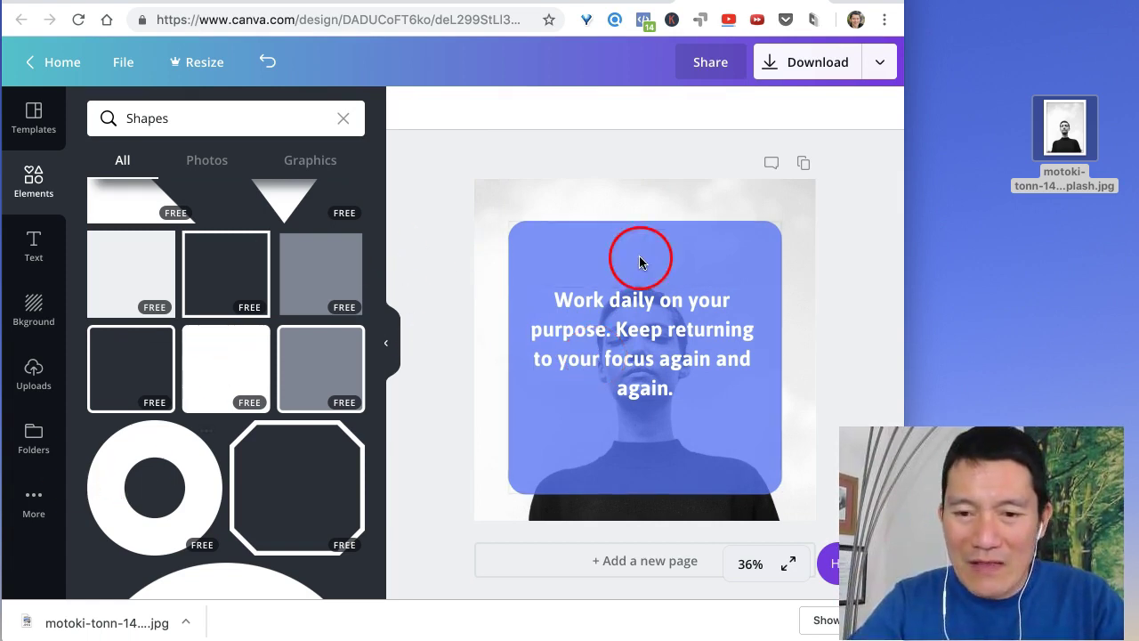
# Step: Add a subheading below the quote and set its font size to 30
pyautogui.click(34, 245)
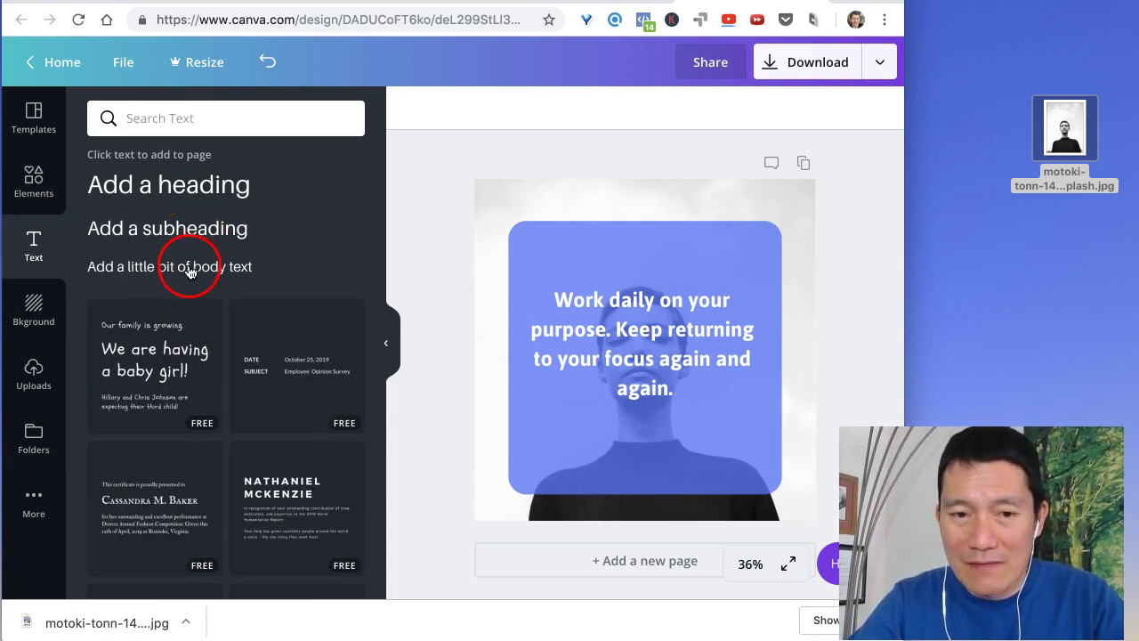
pyautogui.click(187, 233)
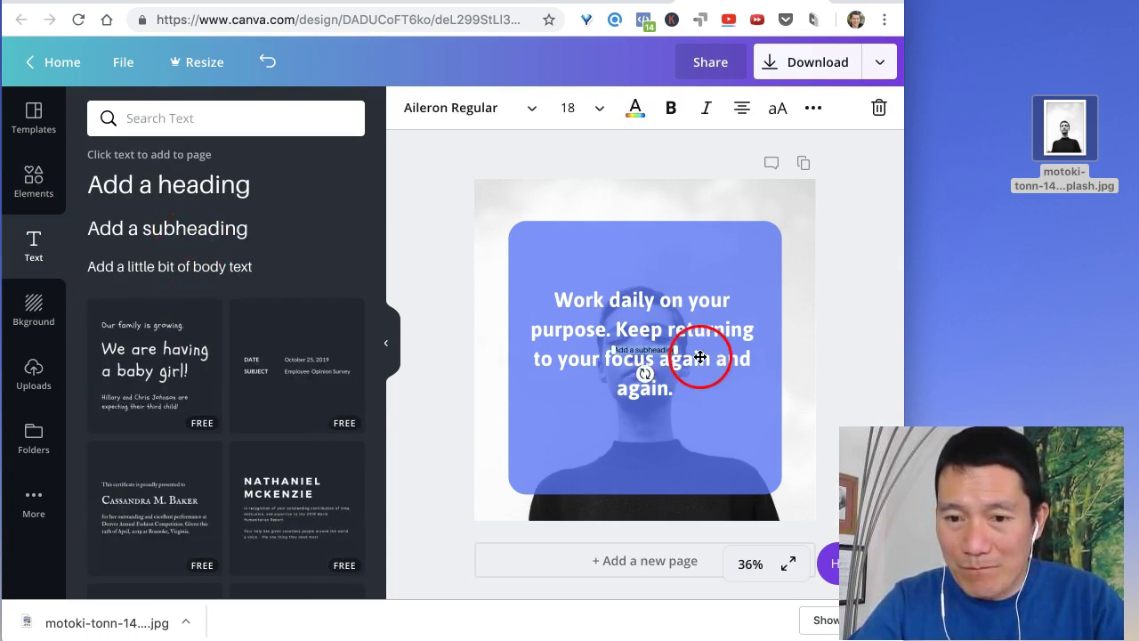
pyautogui.moveTo(653, 342); pyautogui.dragTo(652, 455)
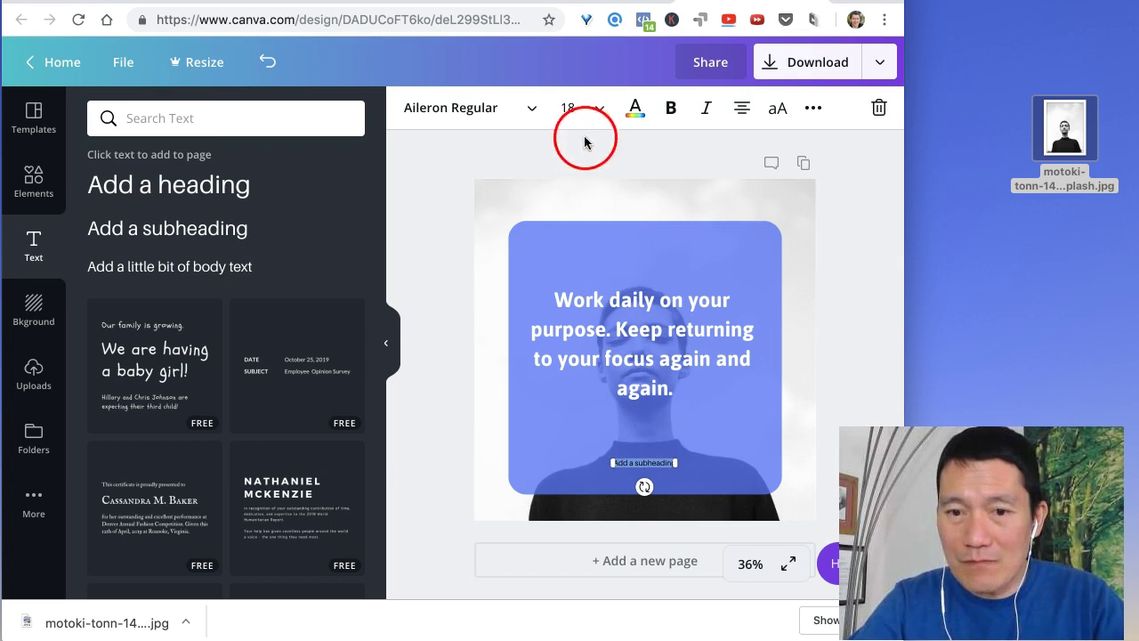
pyautogui.doubleClick(570, 107)
pyautogui.write('30')
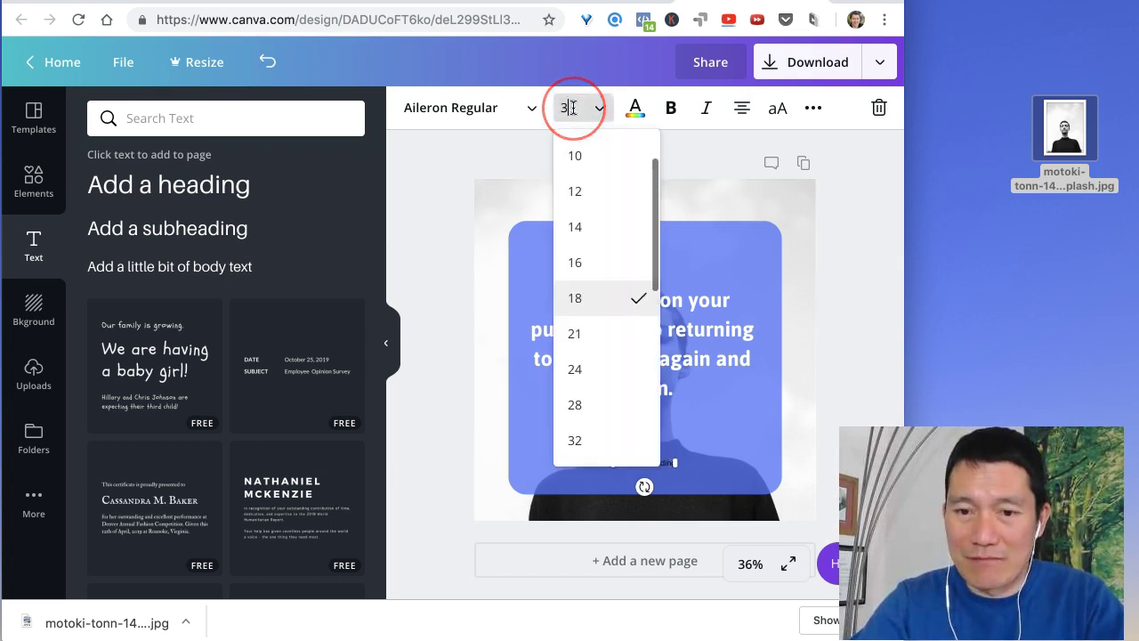
pyautogui.press('Return')
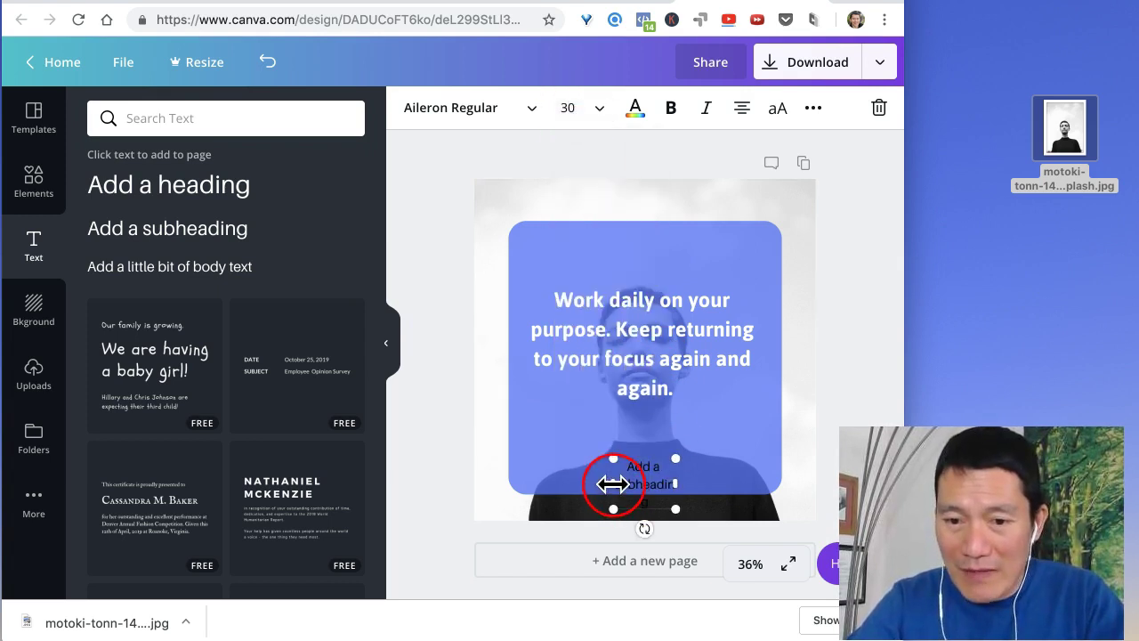
# Step: Widen, centre and whiten the subheading, replacing its placeholder with the website address
pyautogui.moveTo(613, 483); pyautogui.dragTo(546, 467)
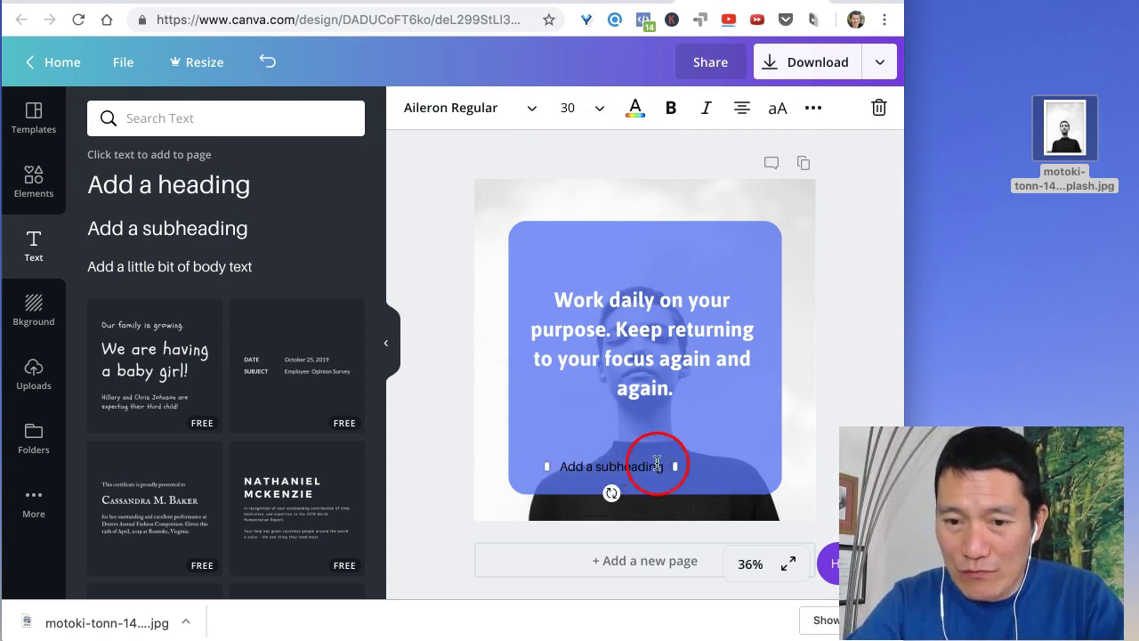
pyautogui.moveTo(682, 481); pyautogui.dragTo(715, 483)
pyautogui.click(636, 108)
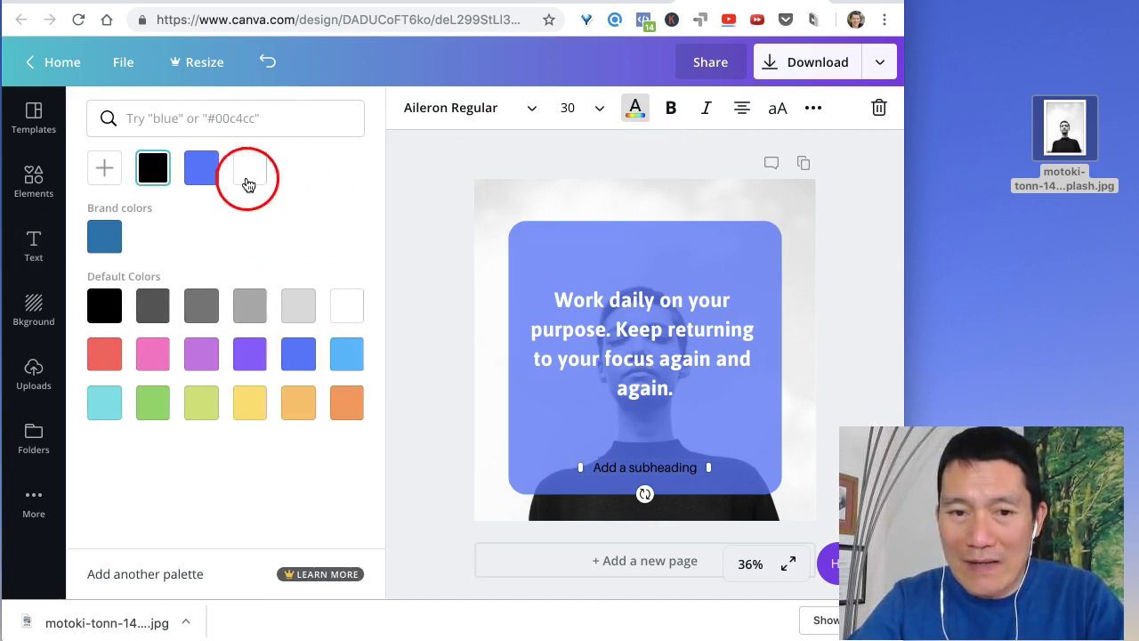
pyautogui.click(248, 185)
pyautogui.doubleClick(629, 471)
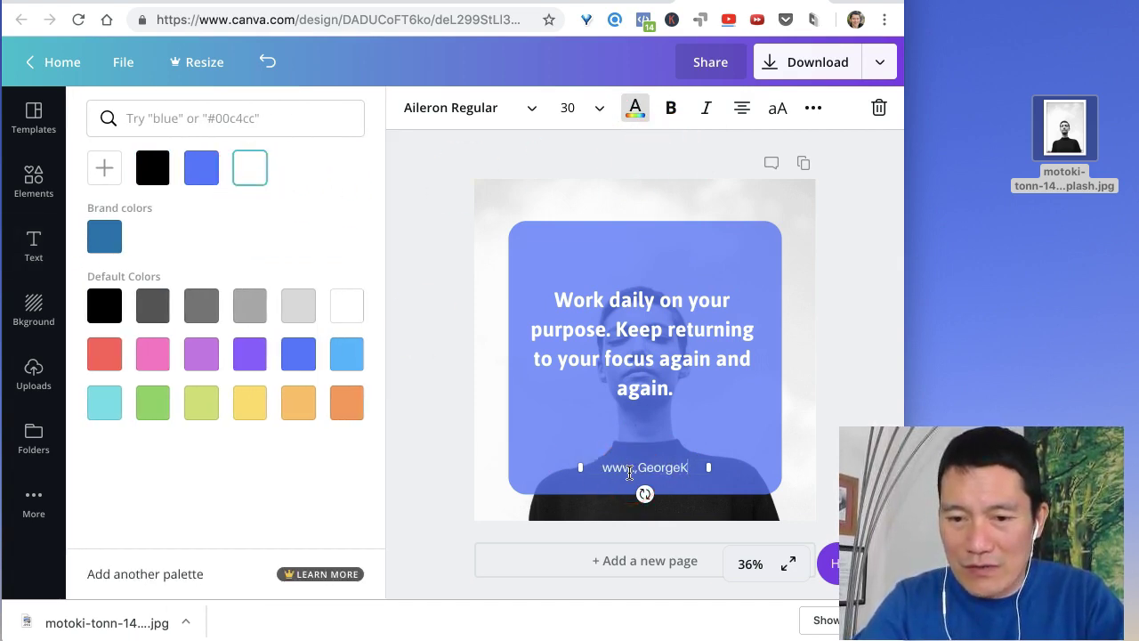
pyautogui.click(489, 422)
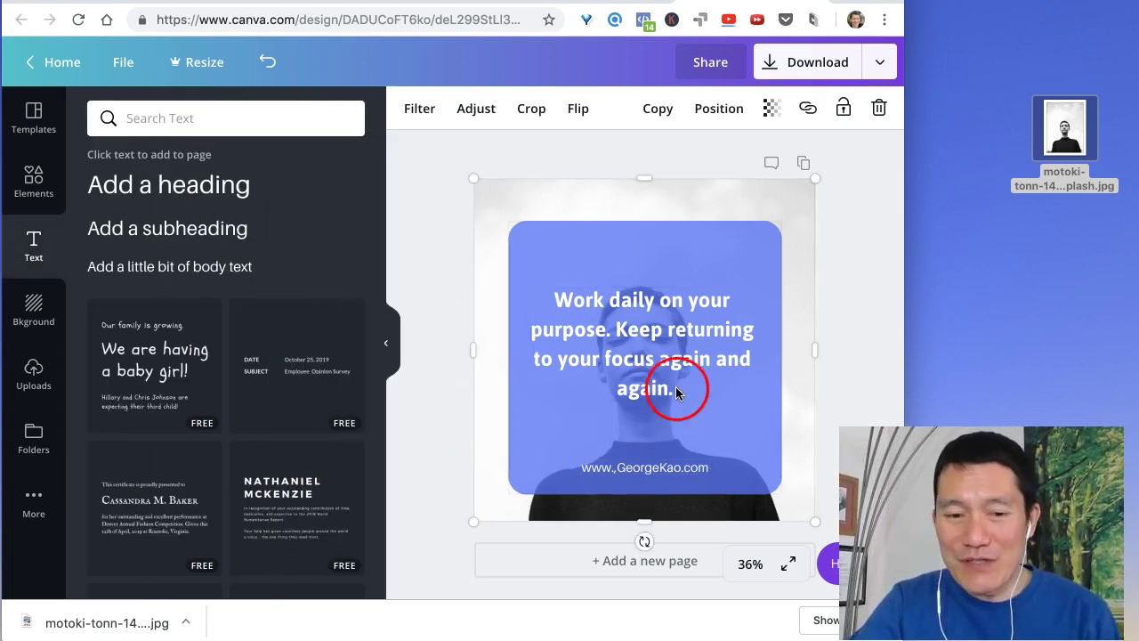
# Step: Download the quote post as a PNG file
pyautogui.click(818, 73)
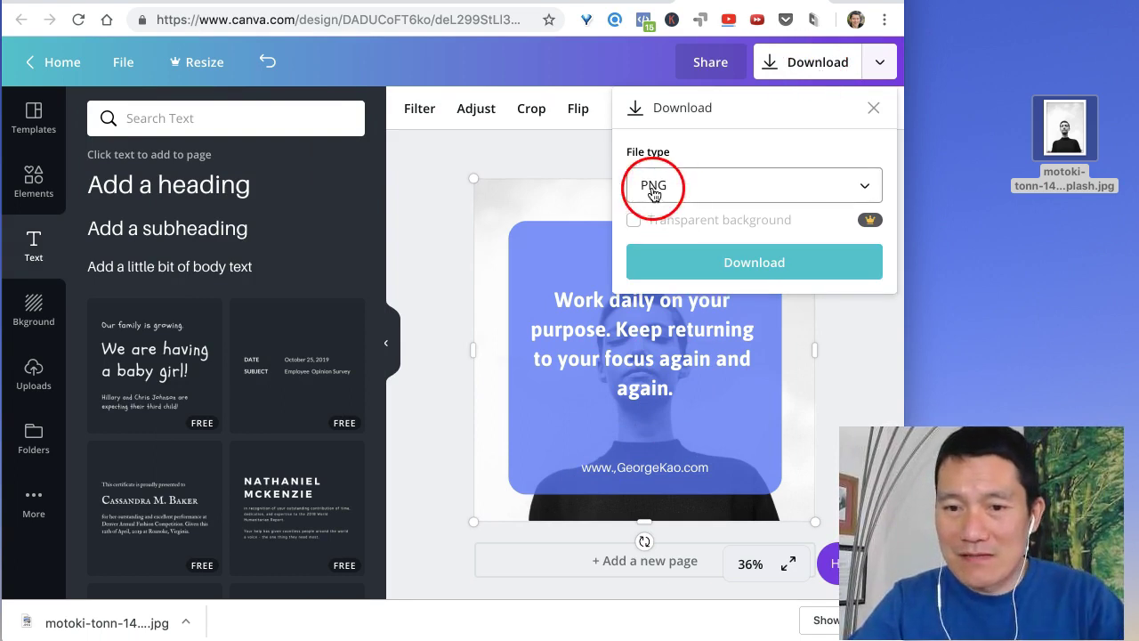
pyautogui.click(718, 264)
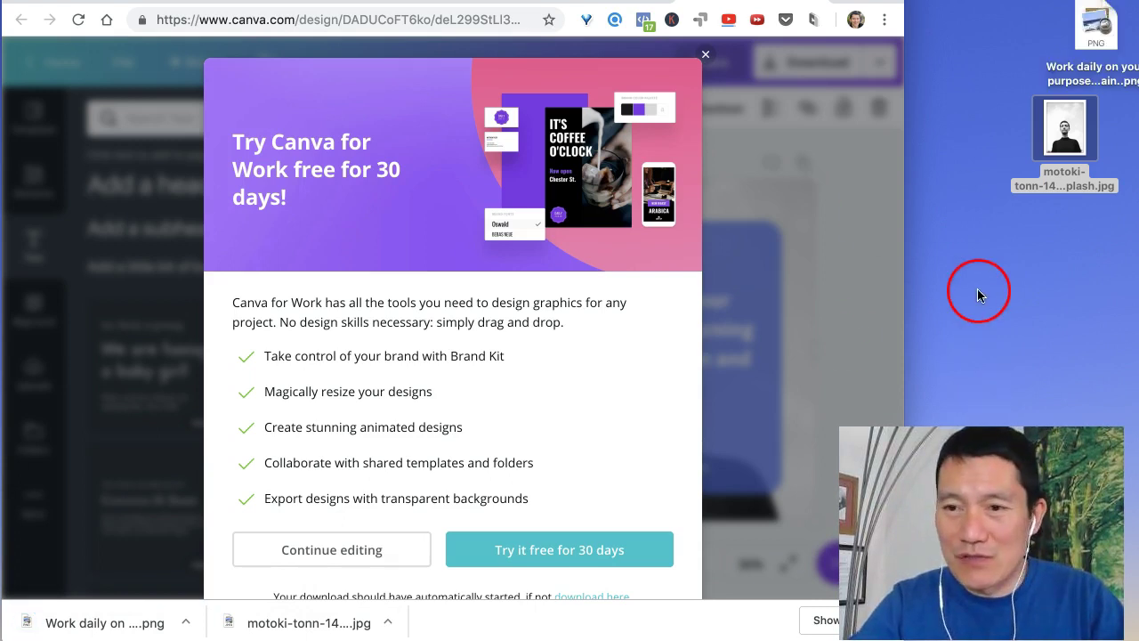
# Step: Find the downloaded PNG on the desktop and open it in a full preview
pyautogui.click(1075, 138)
pyautogui.moveTo(1092, 34); pyautogui.dragTo(979, 251)
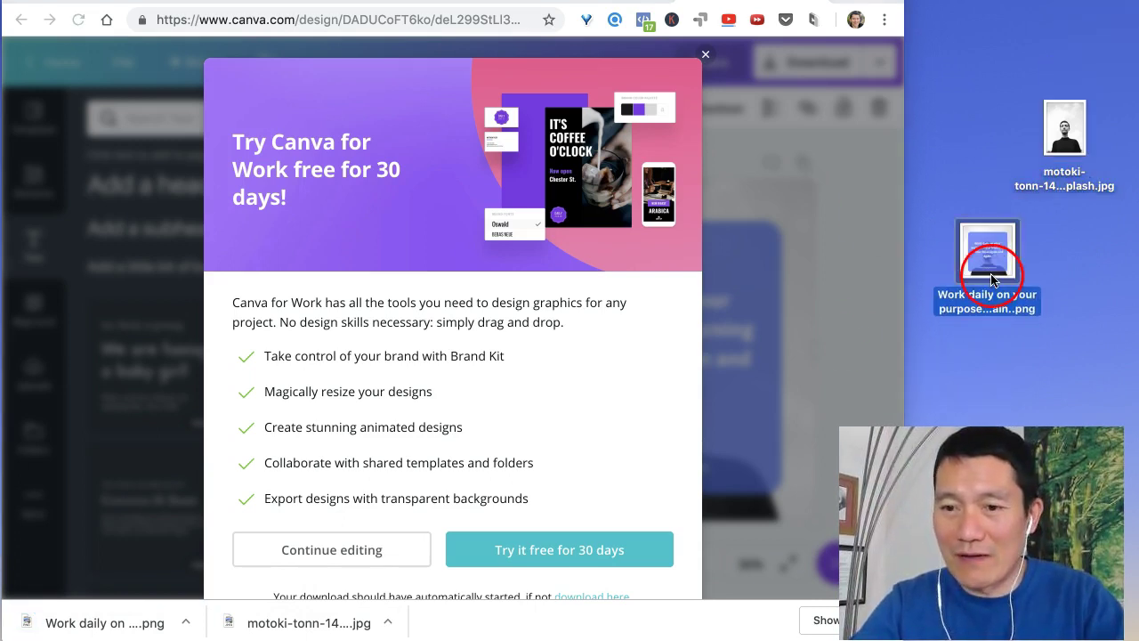
pyautogui.press('space')
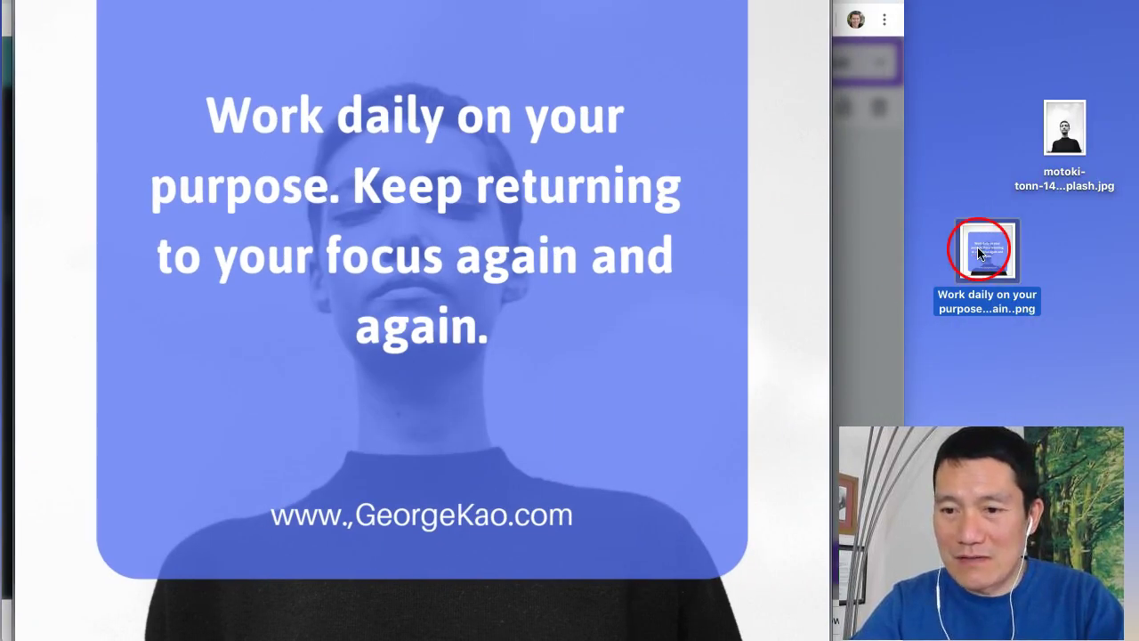
pyautogui.doubleClick(979, 254)
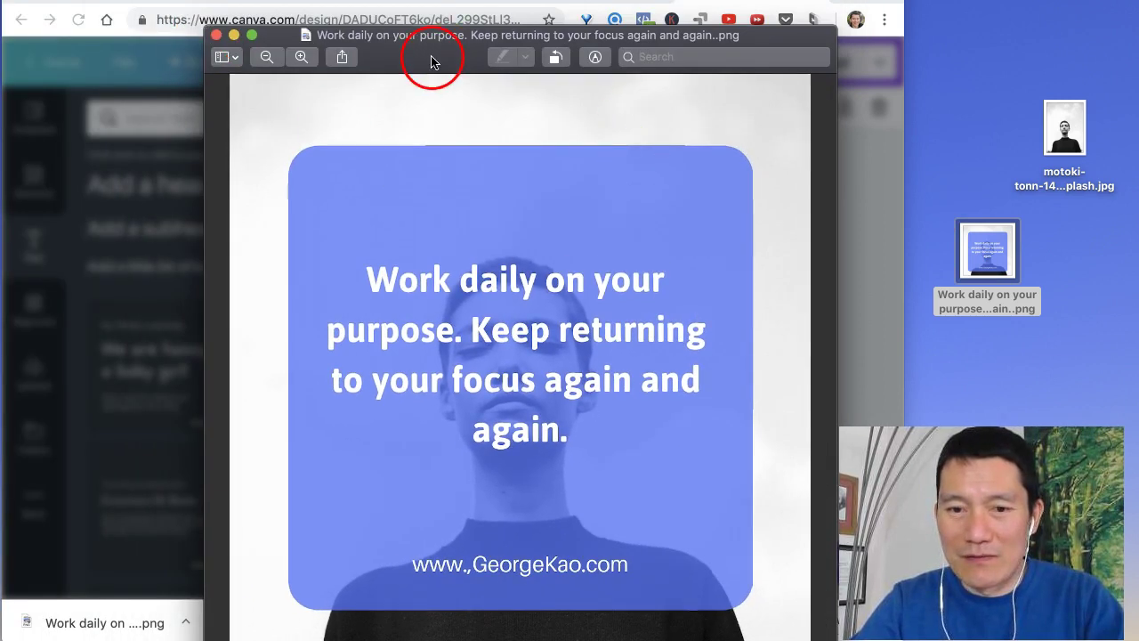
# Step: Move the preview aside, return to the Canva editor and dismiss the free trial offer
pyautogui.moveTo(430, 61); pyautogui.dragTo(80, 31)
pyautogui.click(780, 292)
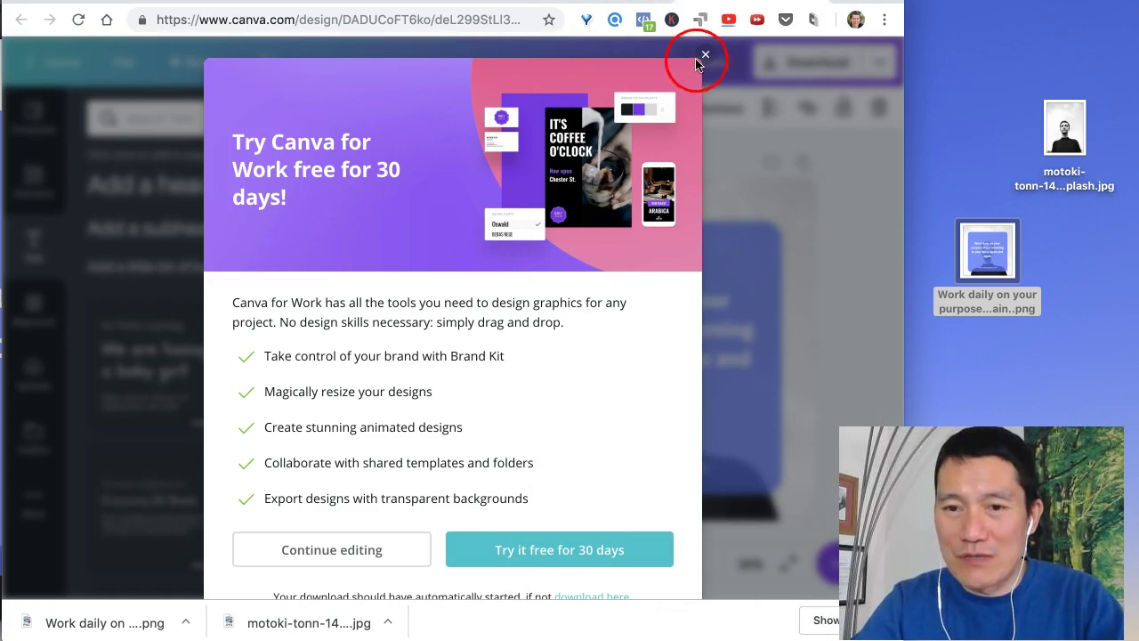
pyautogui.click(705, 58)
# Step: Select the blue rounded square and show the Shapes results in the Elements panel
pyautogui.click(572, 238)
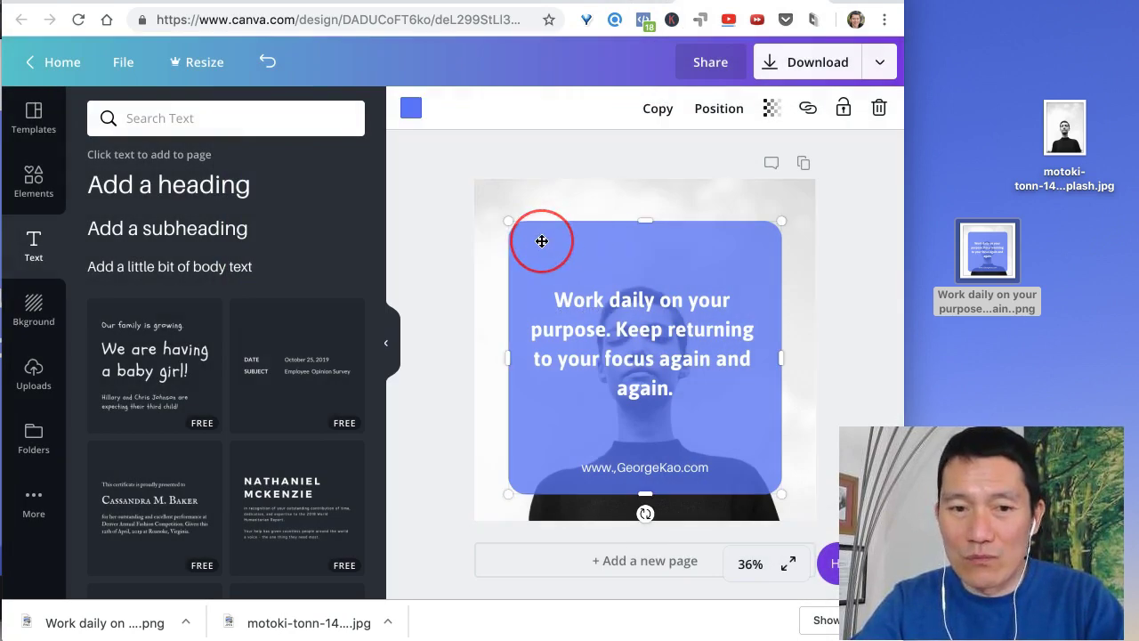
pyautogui.click(33, 181)
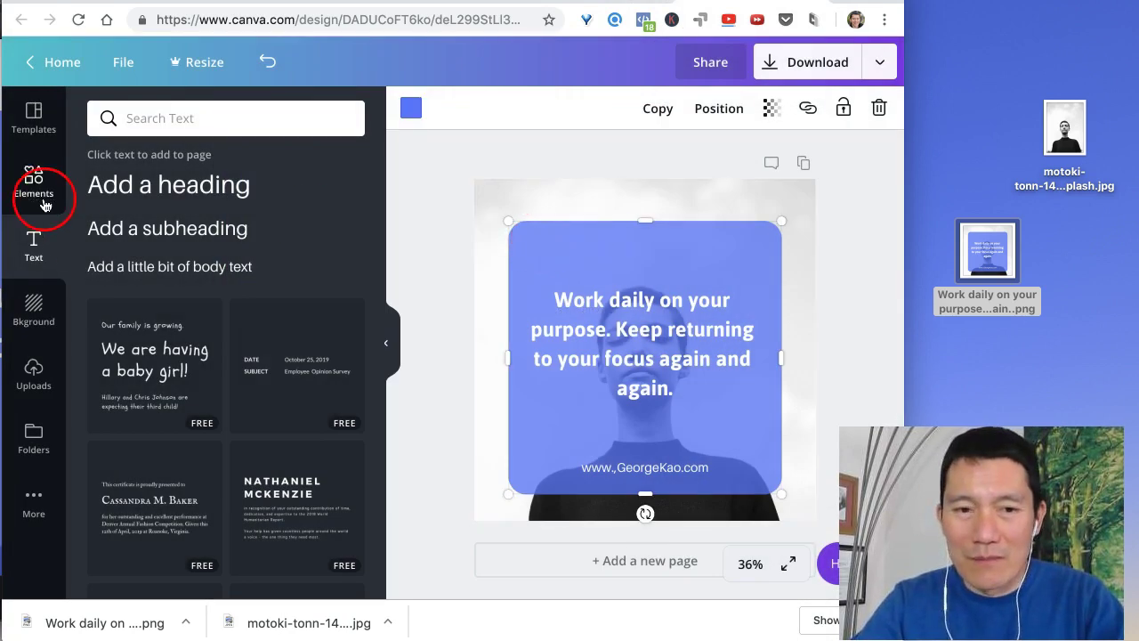
pyautogui.scroll(1, 125, 292)
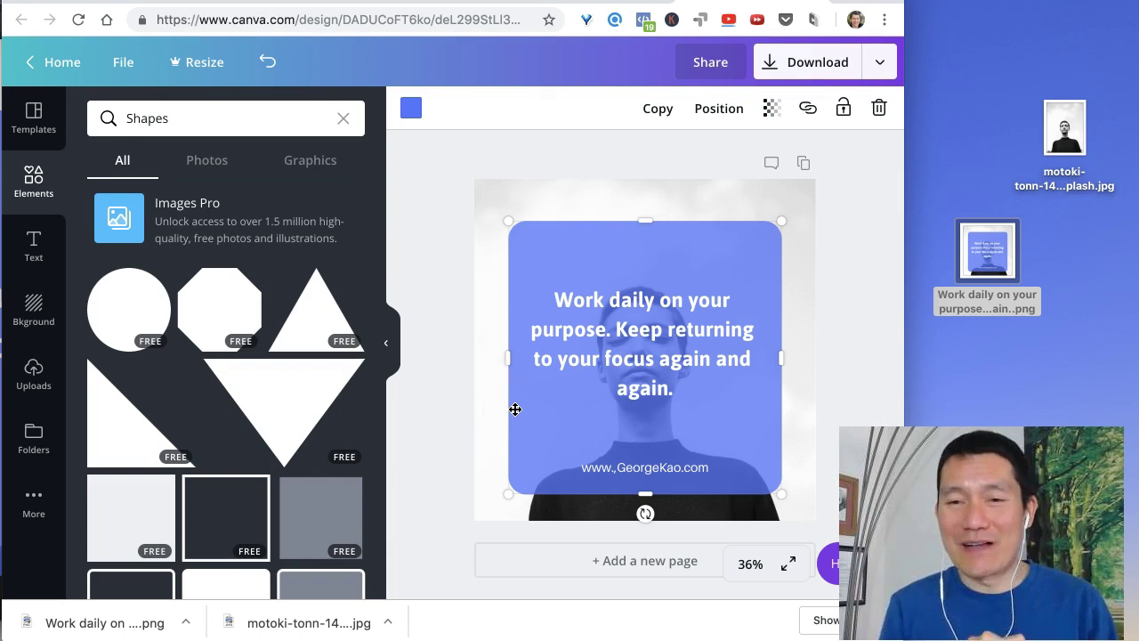
# Step: Go back to Canva's home page and start a new Facebook Cover design
pyautogui.click(58, 61)
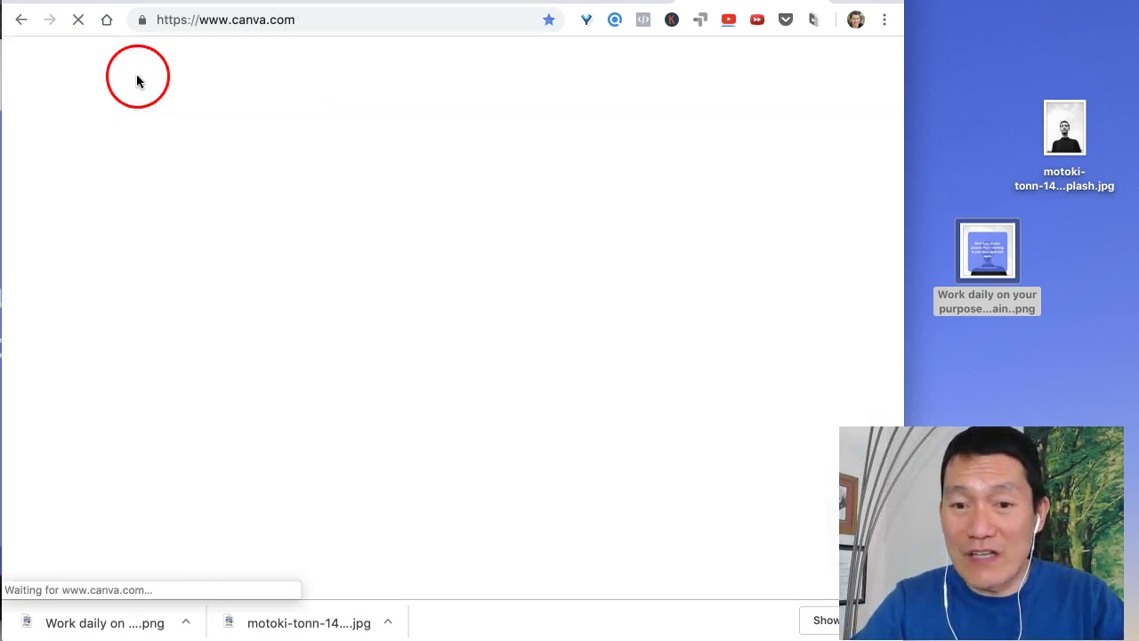
pyautogui.scroll(-5, 604, 368)
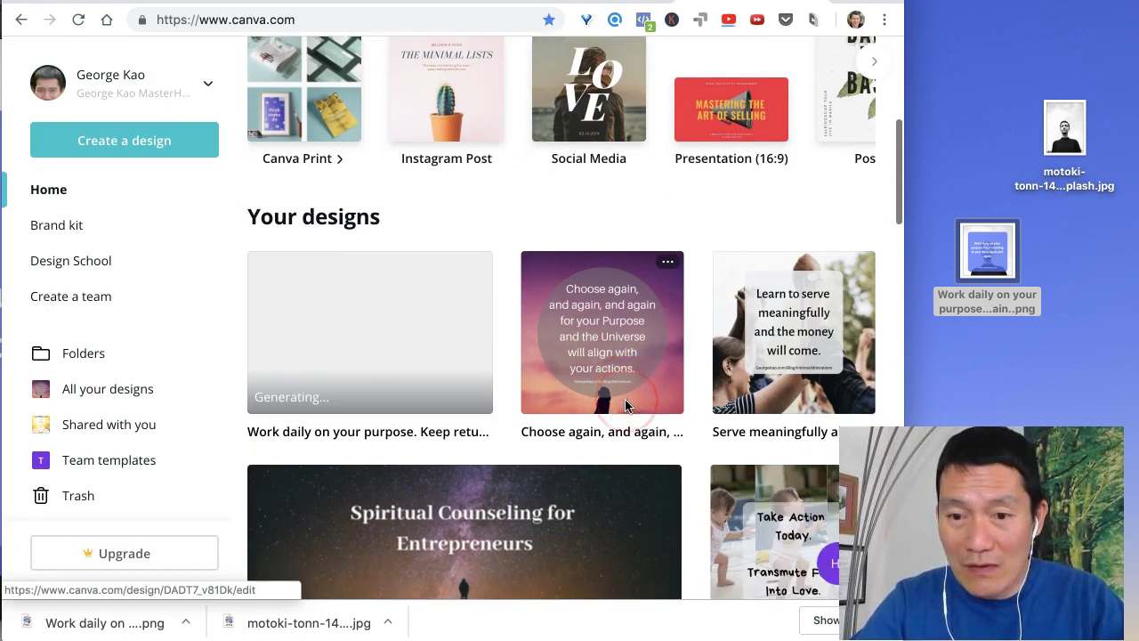
pyautogui.scroll(3, 626, 402)
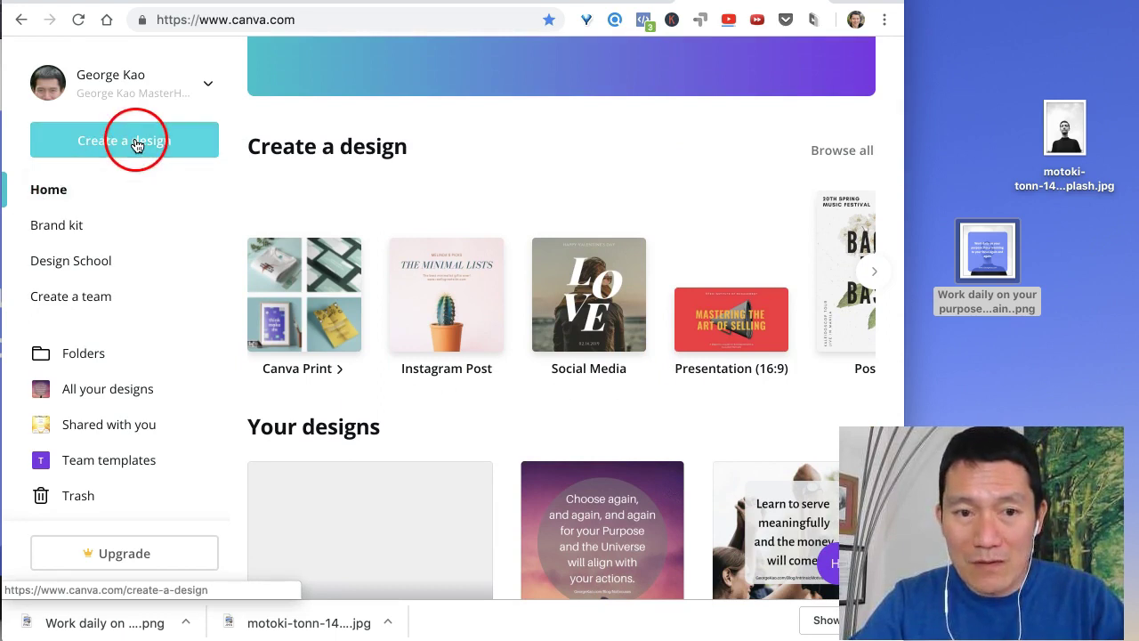
pyautogui.click(136, 145)
pyautogui.scroll(-5, 715, 460)
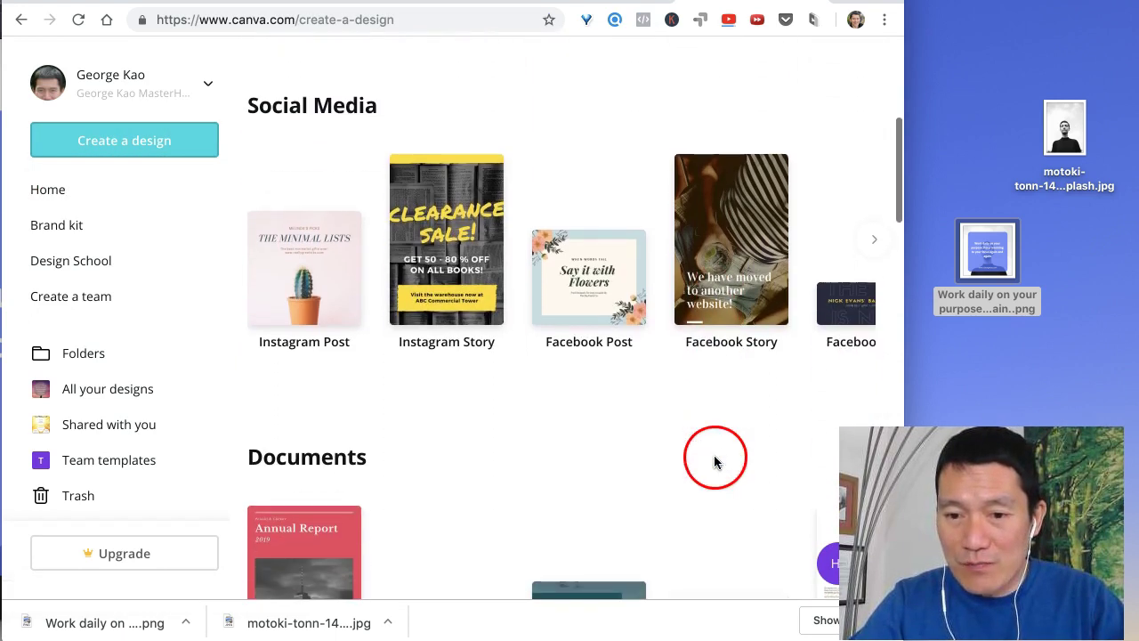
pyautogui.click(839, 295)
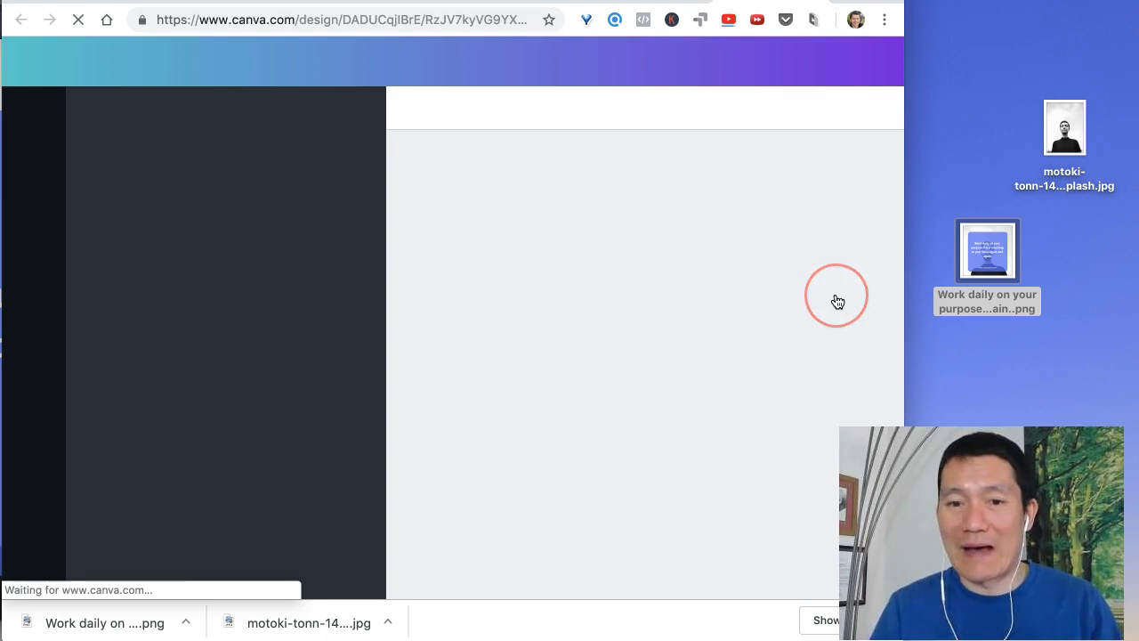